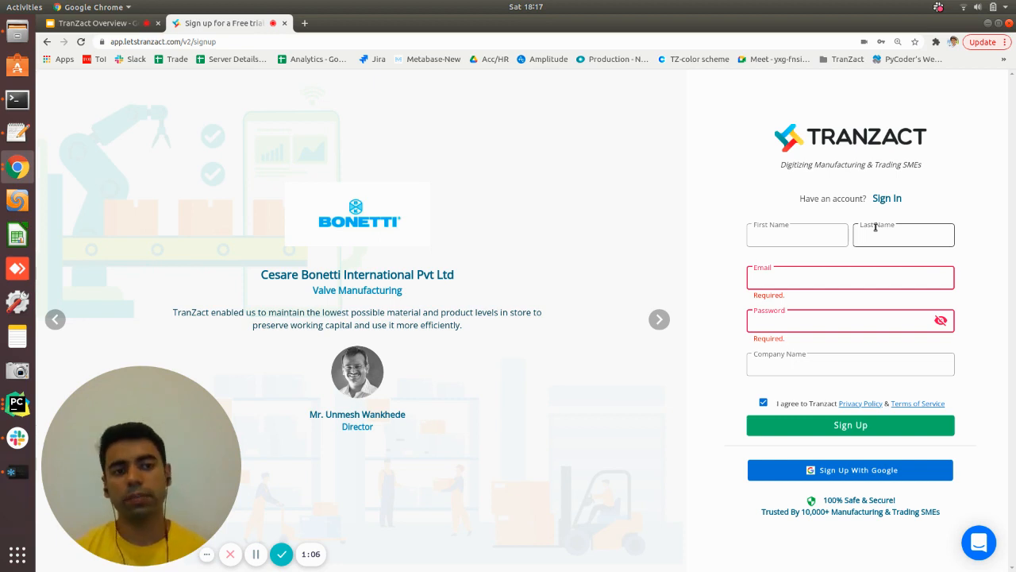
Enter the first name, last name and email for the Demo Company account, then submit the sign-up form
{"action": "left_click", "coordinate": [790, 236]}
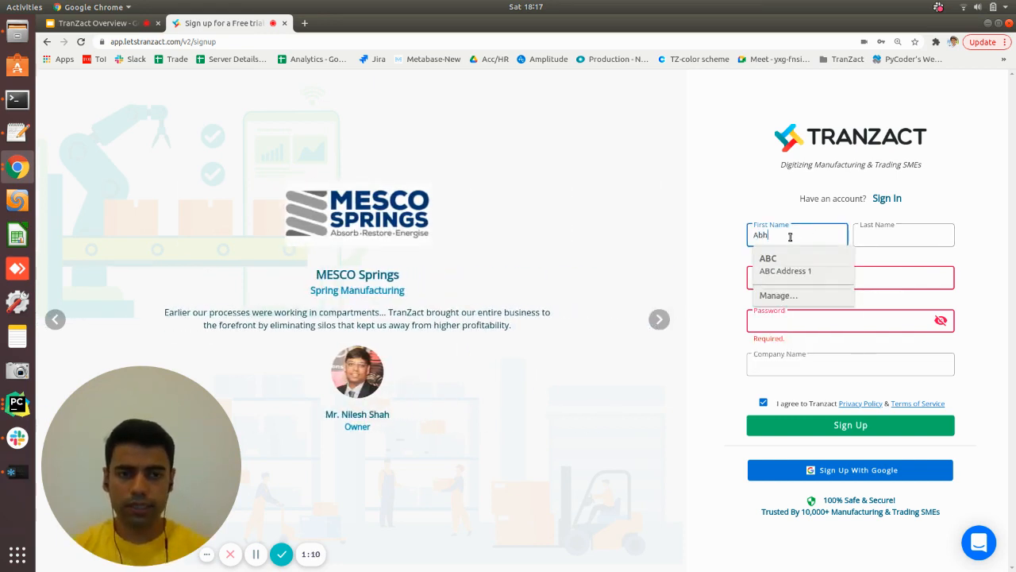
{"action": "key", "text": "Tab"}
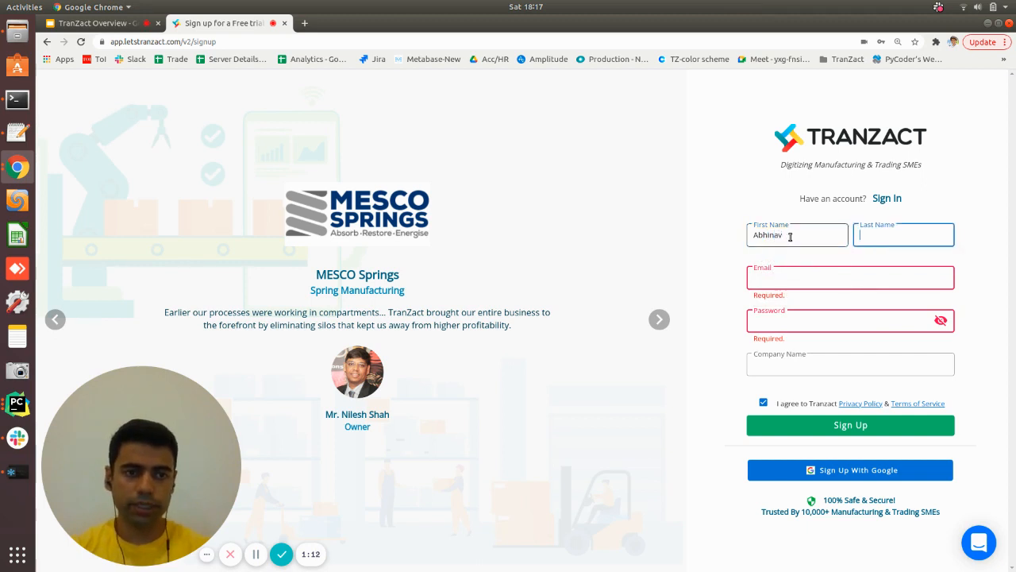
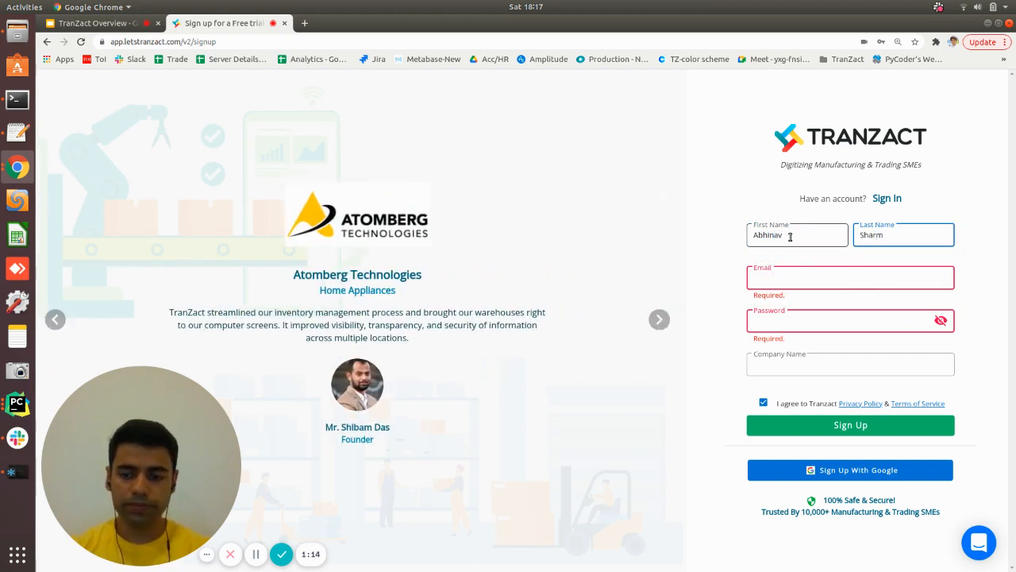
{"action": "left_click", "coordinate": [786, 276]}
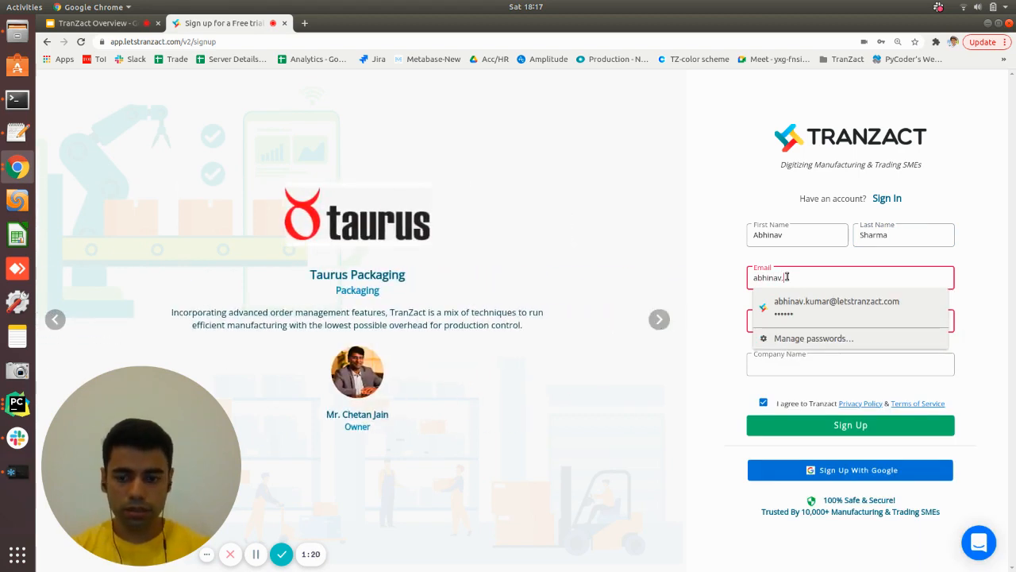
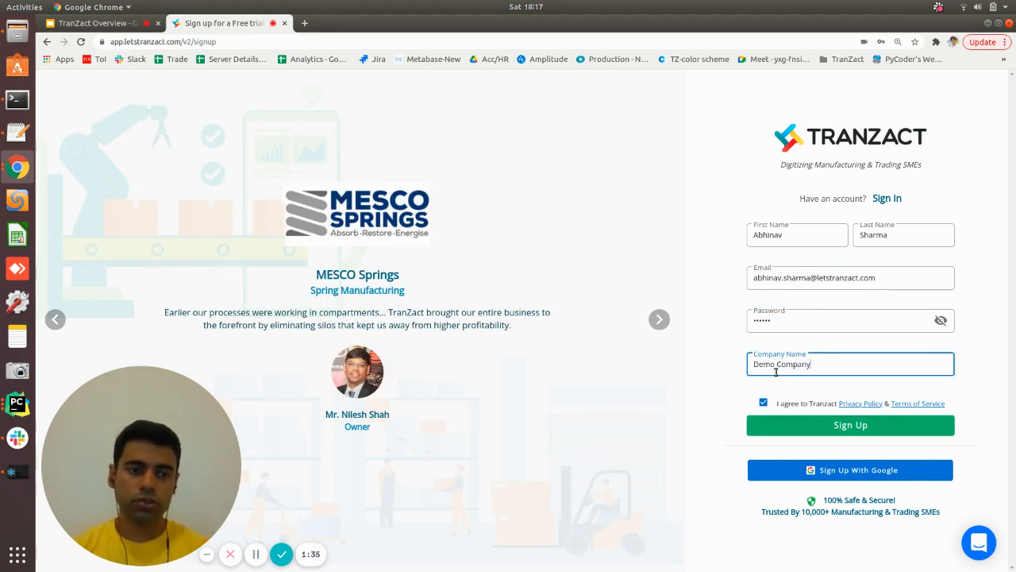
{"action": "left_click", "coordinate": [842, 426]}
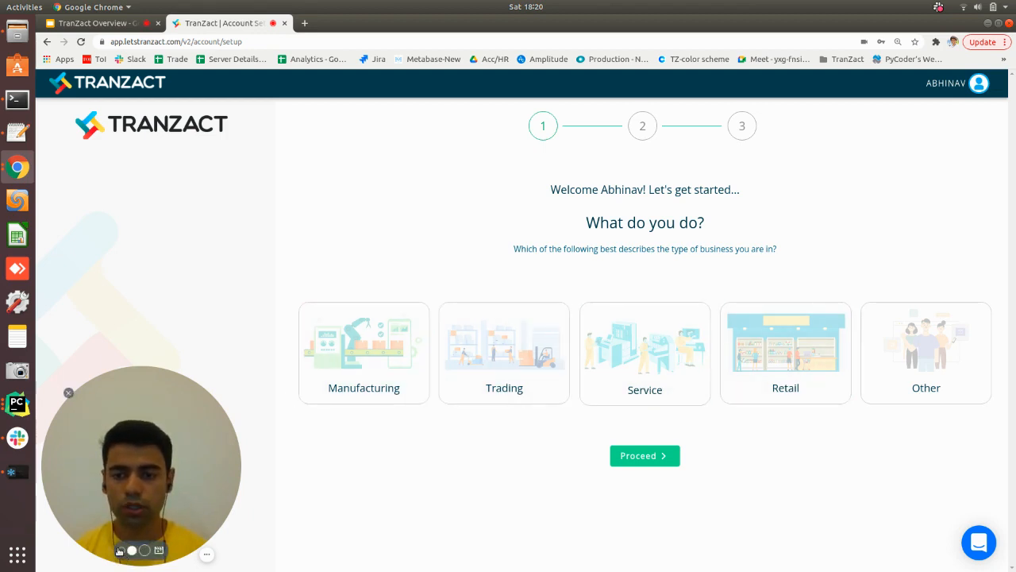
Choose Manufacturing as the business type and proceed to step 2
{"action": "left_click", "coordinate": [118, 550]}
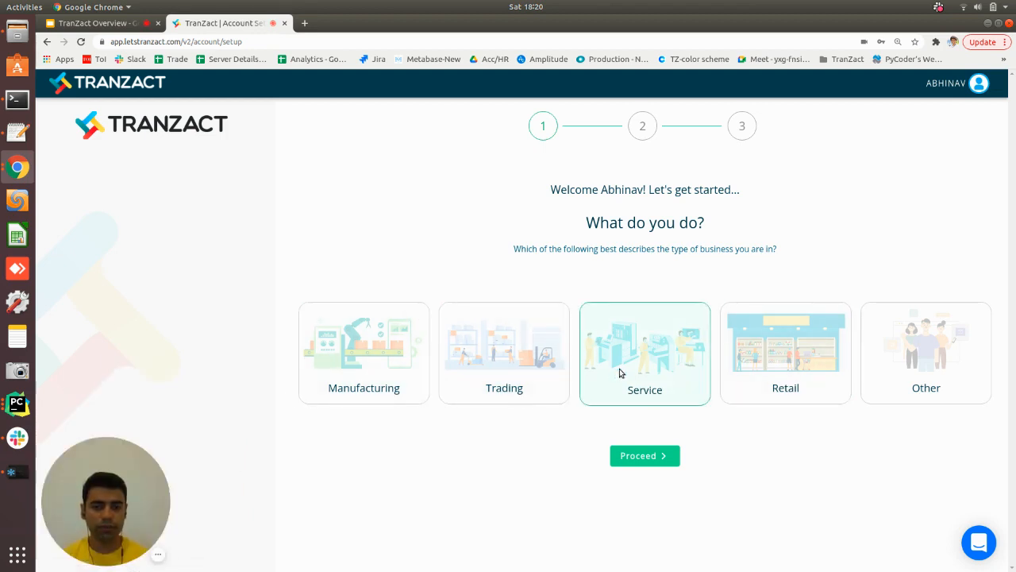
{"action": "left_click", "coordinate": [683, 374]}
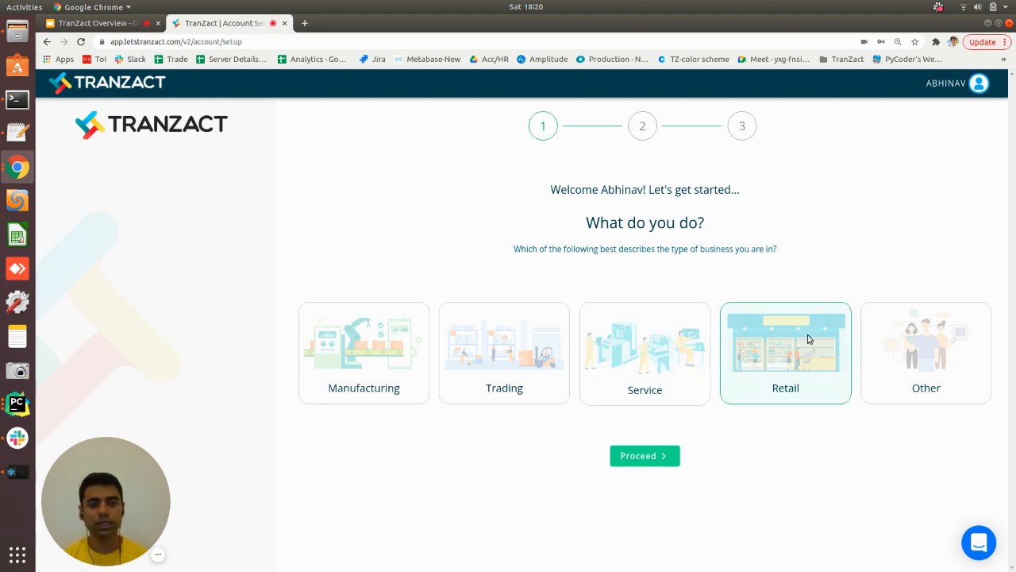
{"action": "left_click", "coordinate": [393, 353]}
{"action": "left_click", "coordinate": [643, 457]}
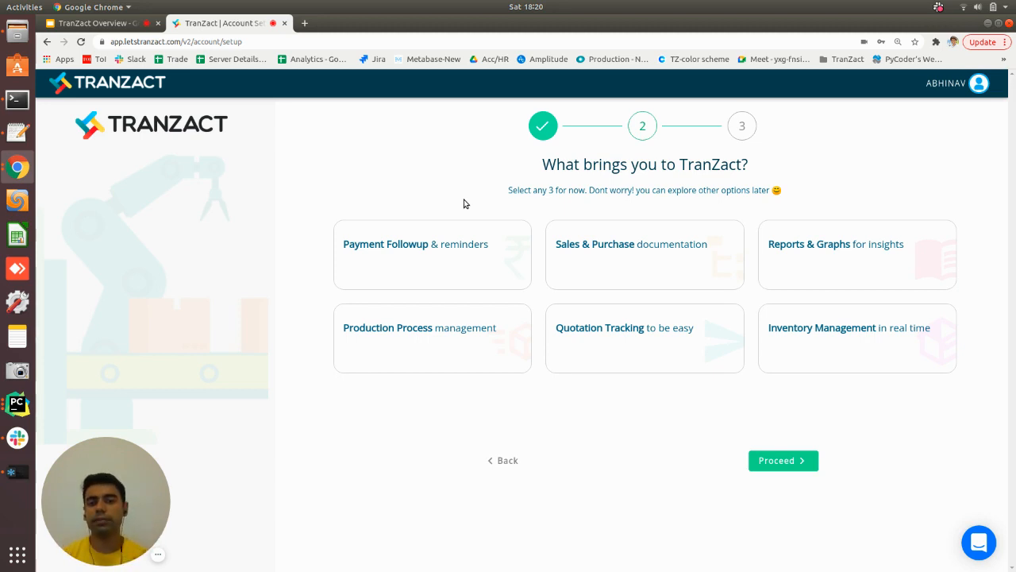
Tick Payment Followup, Reports & Graphs and Inventory Management, then proceed to step 3
{"action": "left_click", "coordinate": [468, 261]}
{"action": "left_click", "coordinate": [896, 273]}
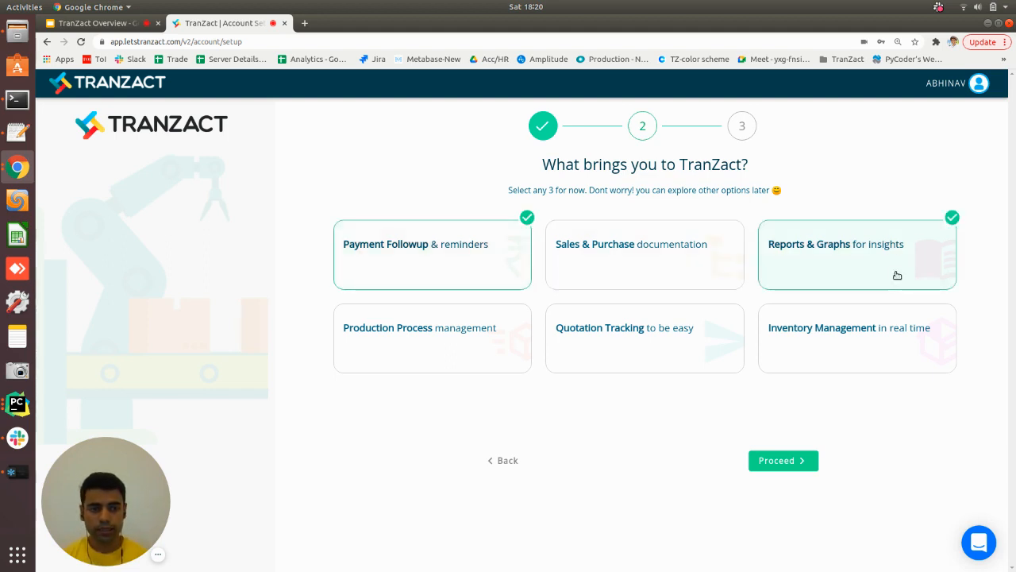
{"action": "left_click", "coordinate": [857, 334]}
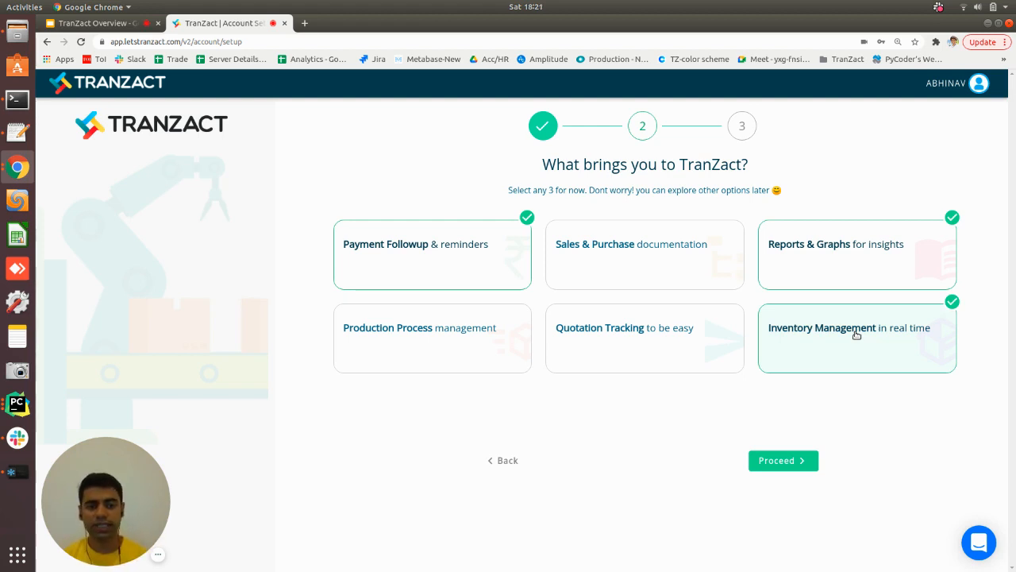
{"action": "left_click", "coordinate": [797, 460]}
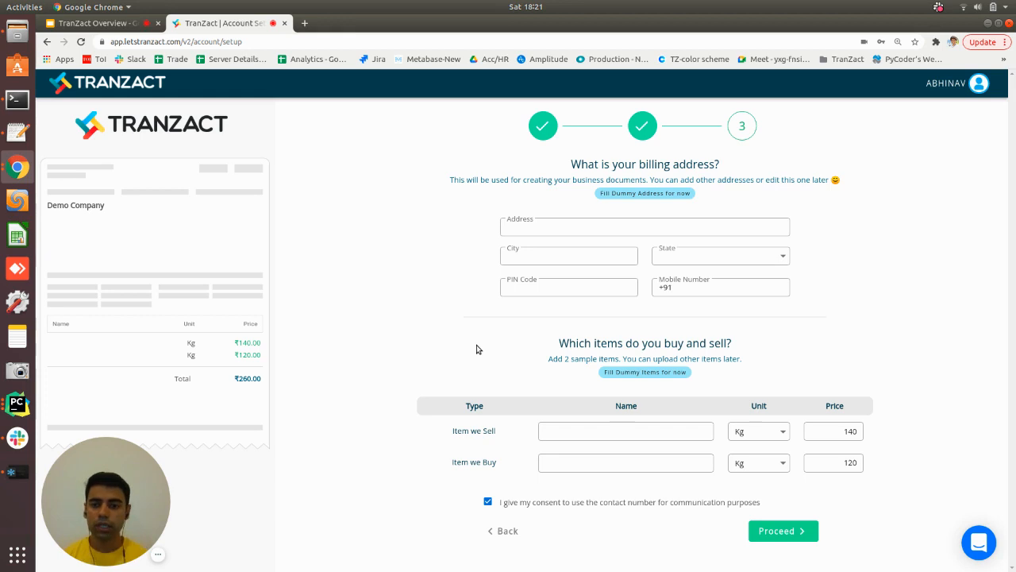
Fill the dummy Mumbai billing address and sample items Finished Good 1 and Material 1
{"action": "left_click", "coordinate": [531, 225]}
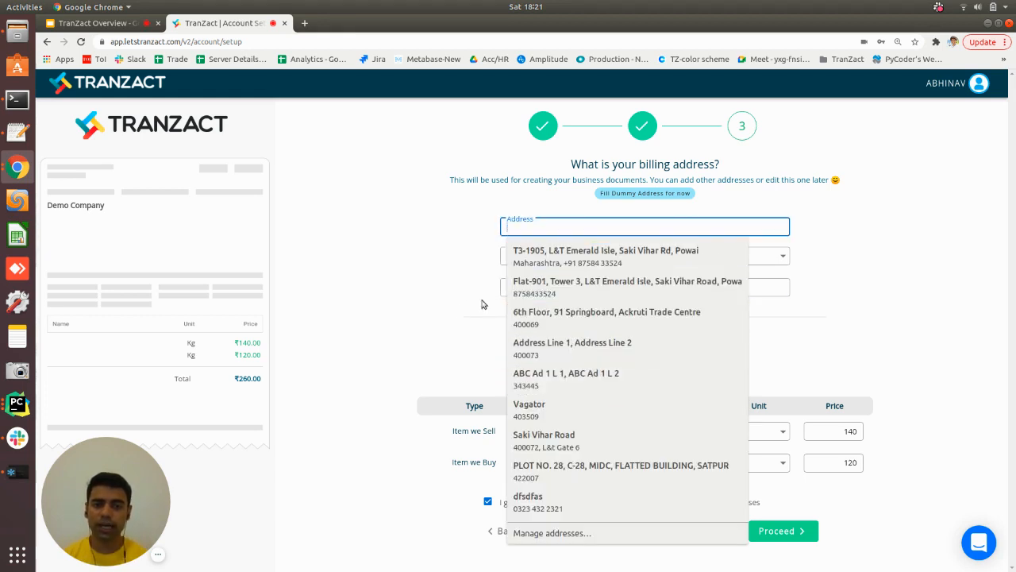
{"action": "left_click", "coordinate": [435, 245]}
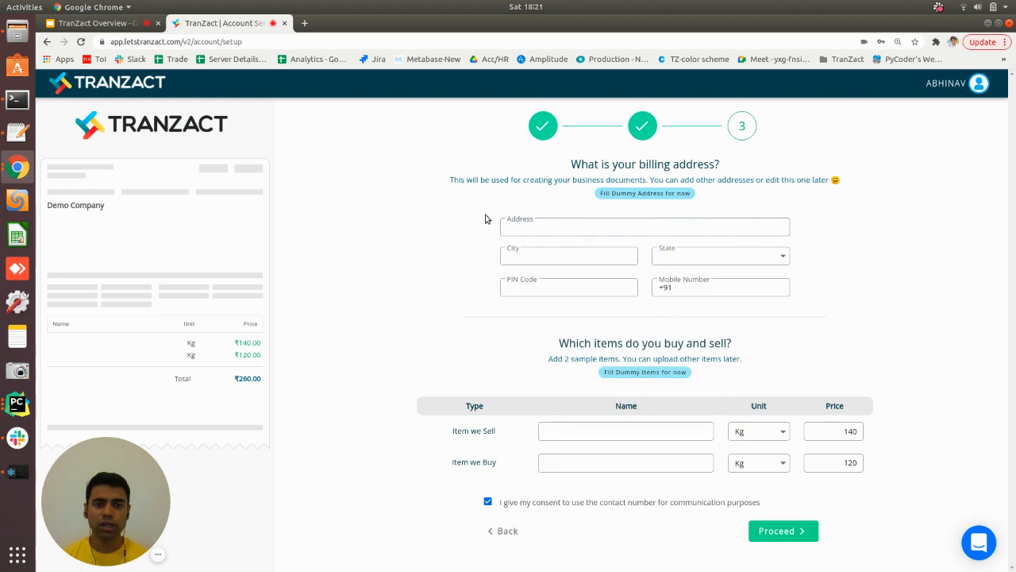
{"action": "left_click", "coordinate": [624, 193]}
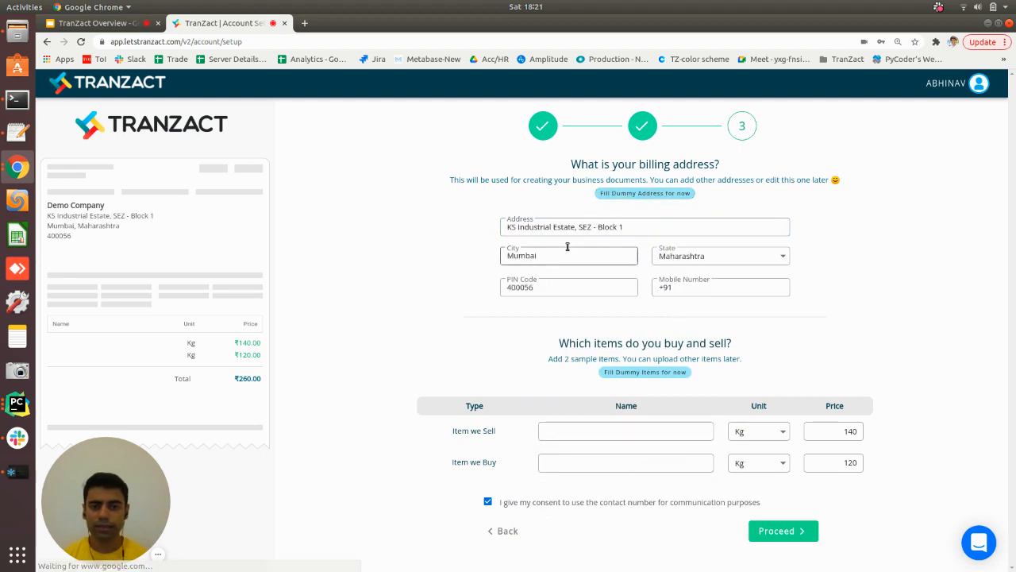
{"action": "left_click", "coordinate": [616, 372]}
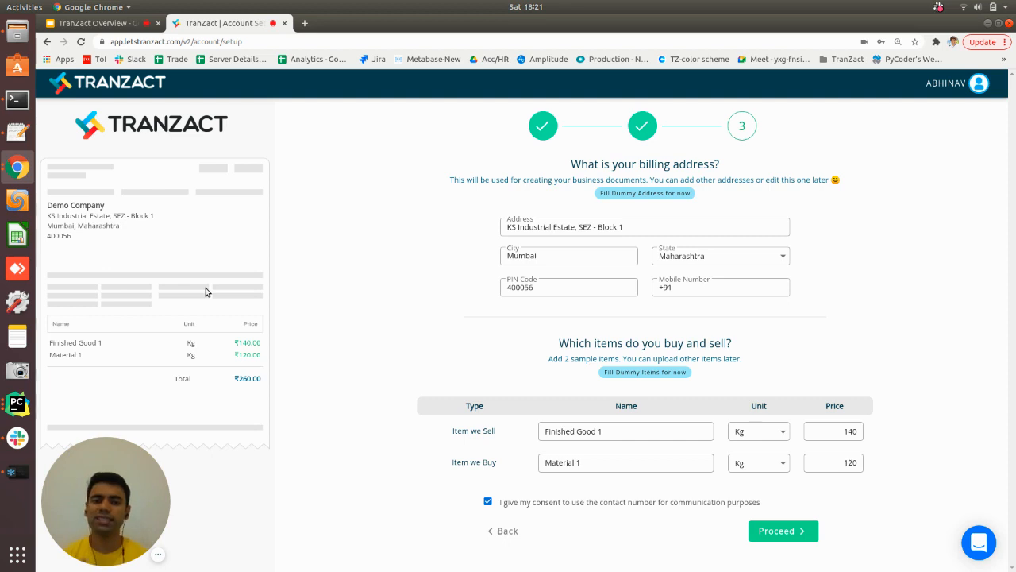
Enter the mobile number and complete the account setup
{"action": "left_click", "coordinate": [705, 287]}
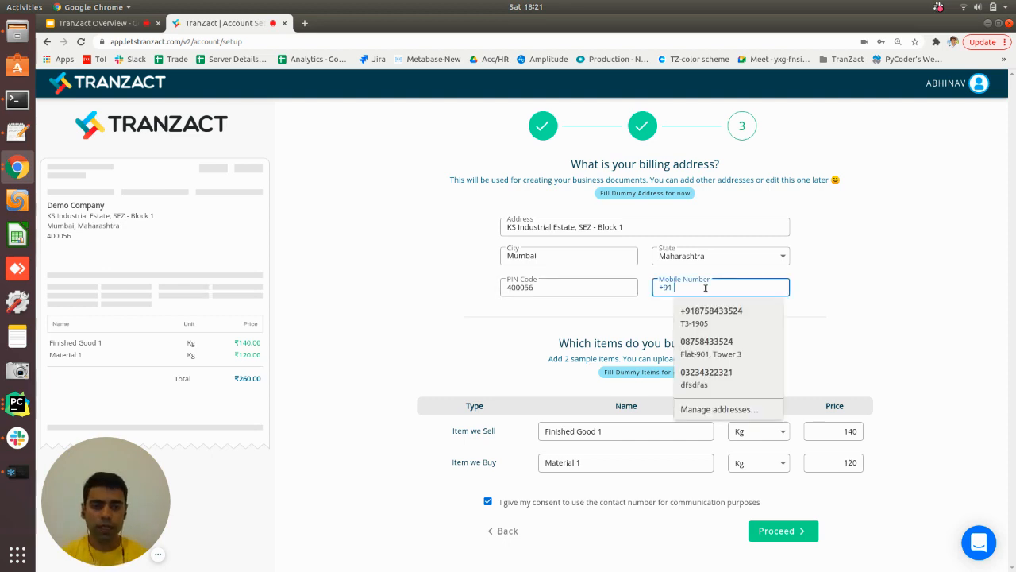
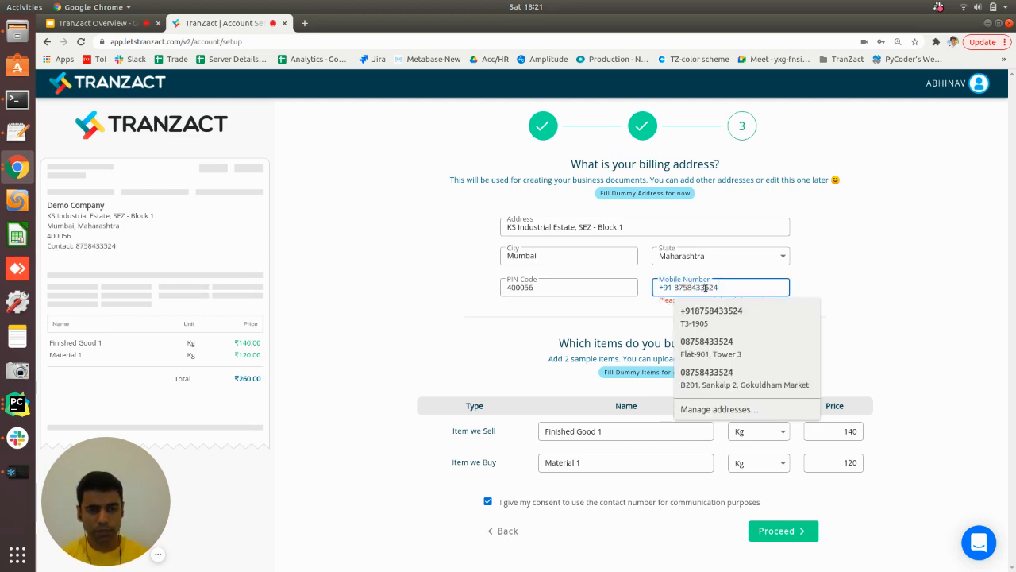
{"action": "left_click", "coordinate": [853, 274]}
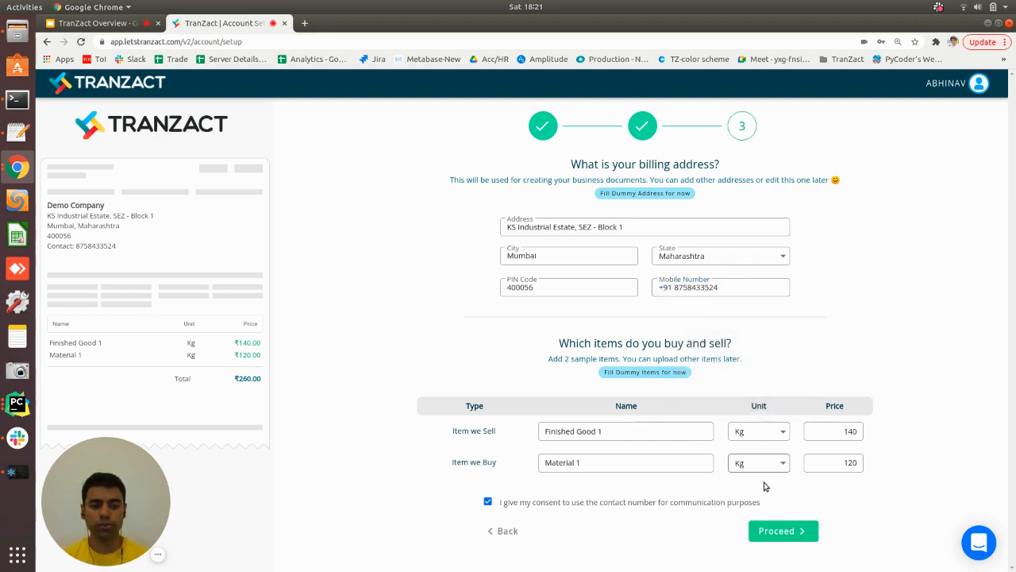
{"action": "left_click", "coordinate": [767, 531]}
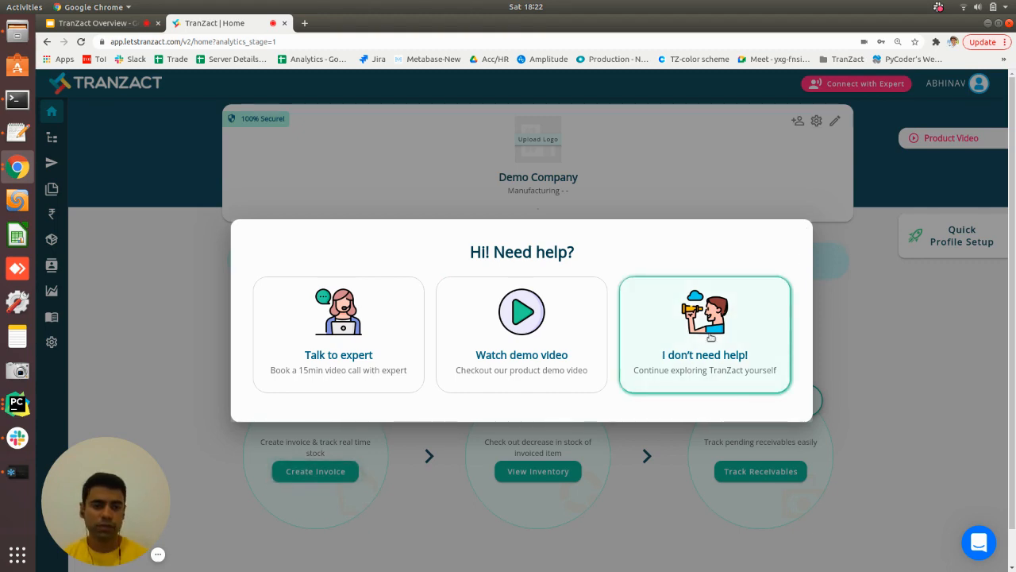
Choose 'I don't need help!' to dismiss the help prompt
{"action": "left_click", "coordinate": [711, 338]}
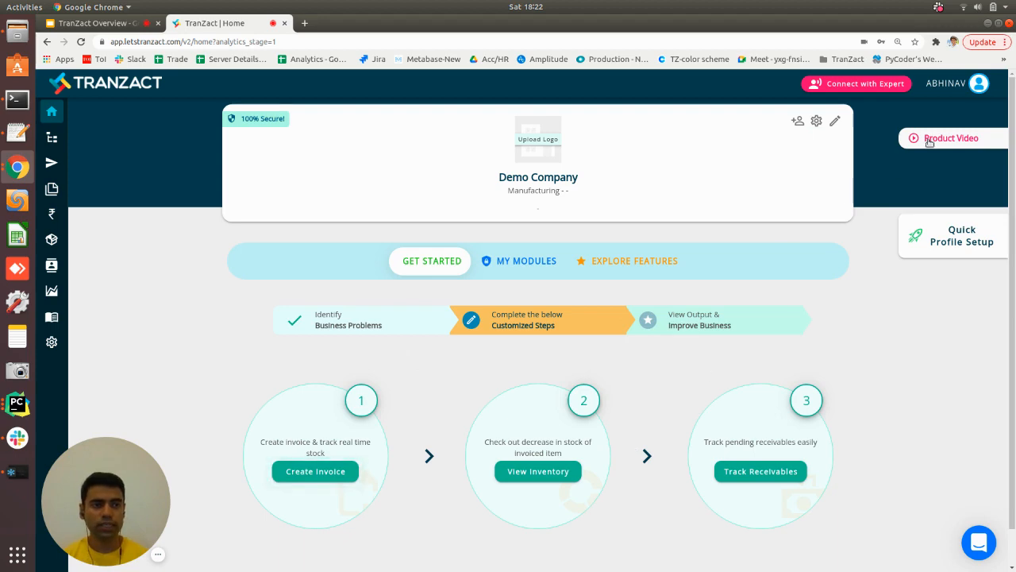
Open and close the product video, then view and close the Data Security details
{"action": "left_click", "coordinate": [976, 142]}
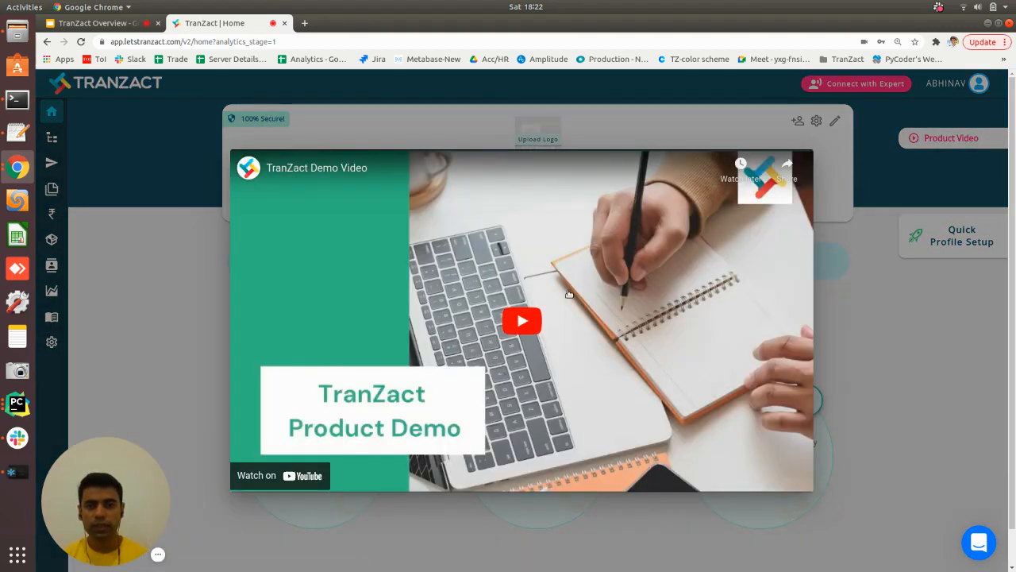
{"action": "left_click", "coordinate": [858, 284]}
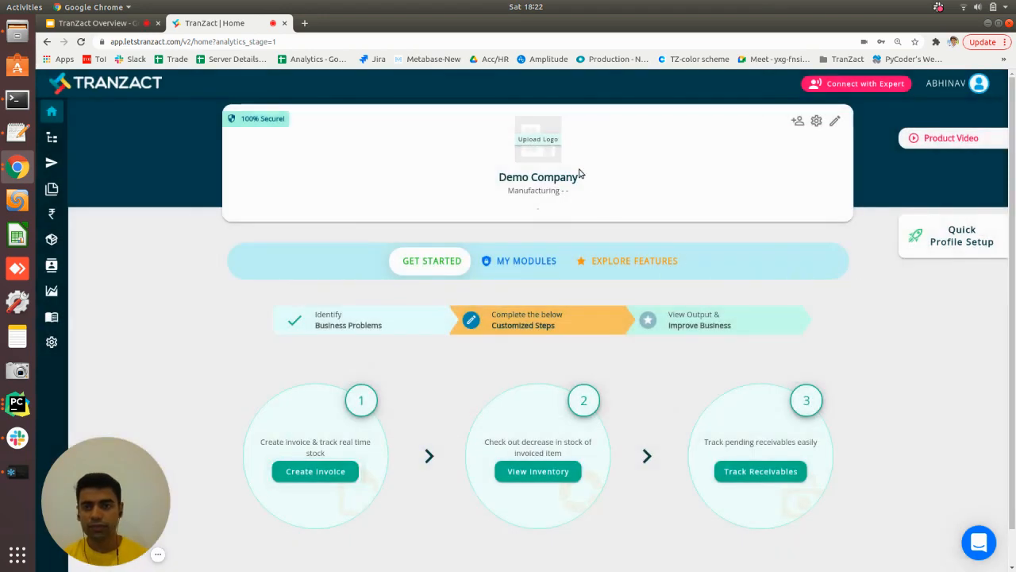
{"action": "left_click", "coordinate": [276, 122]}
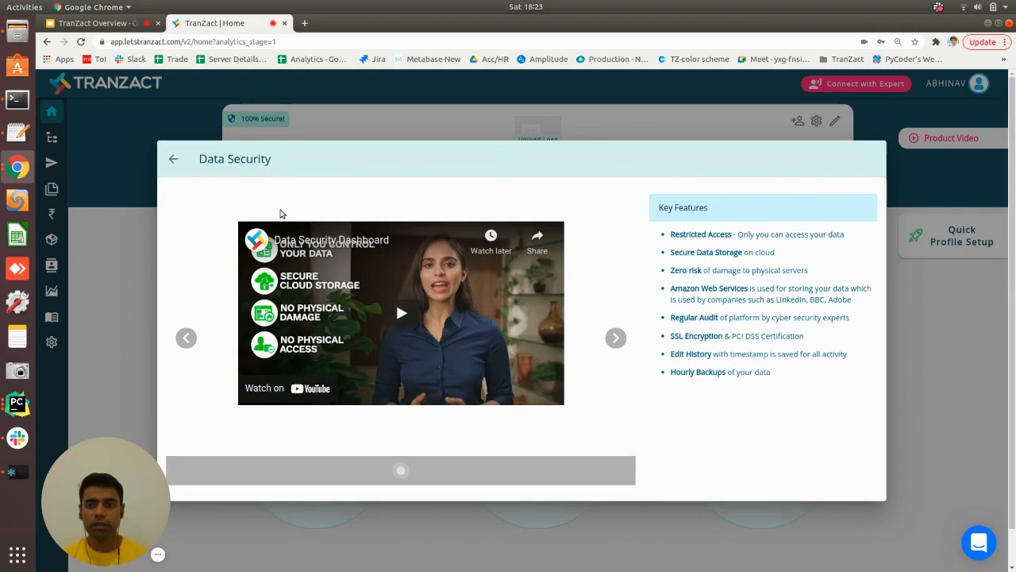
{"action": "left_click", "coordinate": [137, 150]}
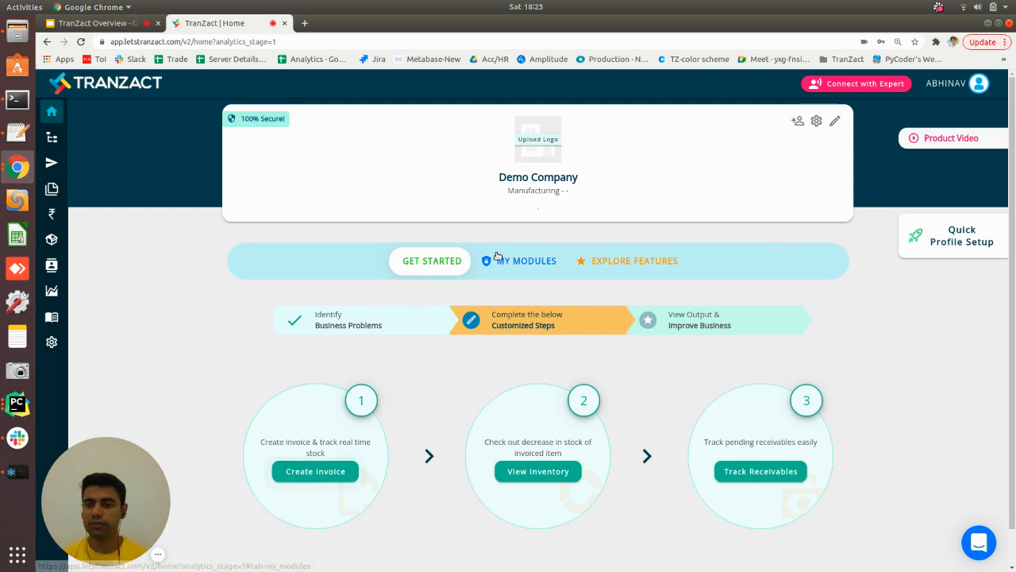
Open Quick Profile Setup and start adding a single inventory item
{"action": "left_click", "coordinate": [963, 248]}
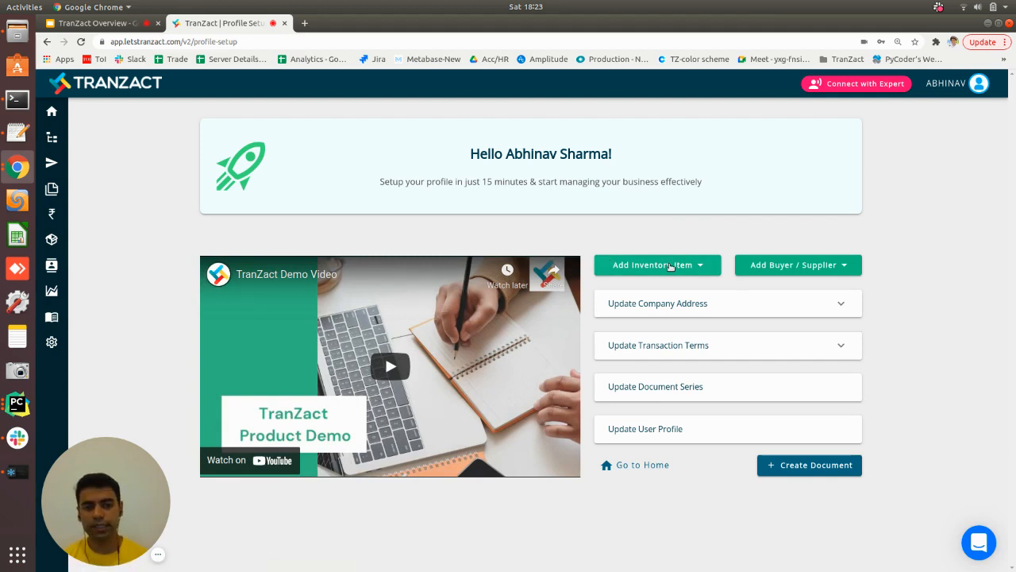
{"action": "left_click", "coordinate": [670, 266]}
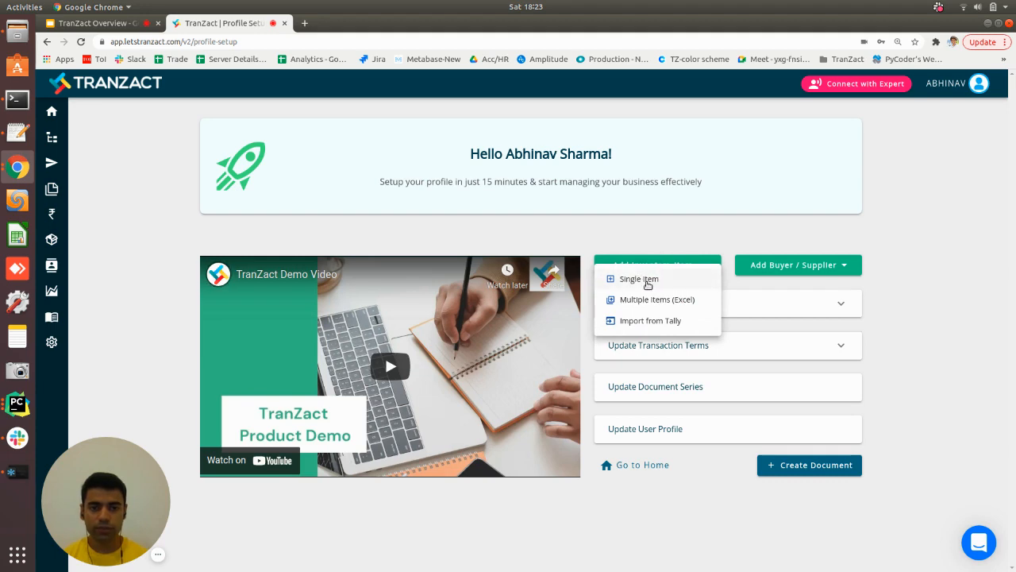
{"action": "left_click", "coordinate": [647, 281]}
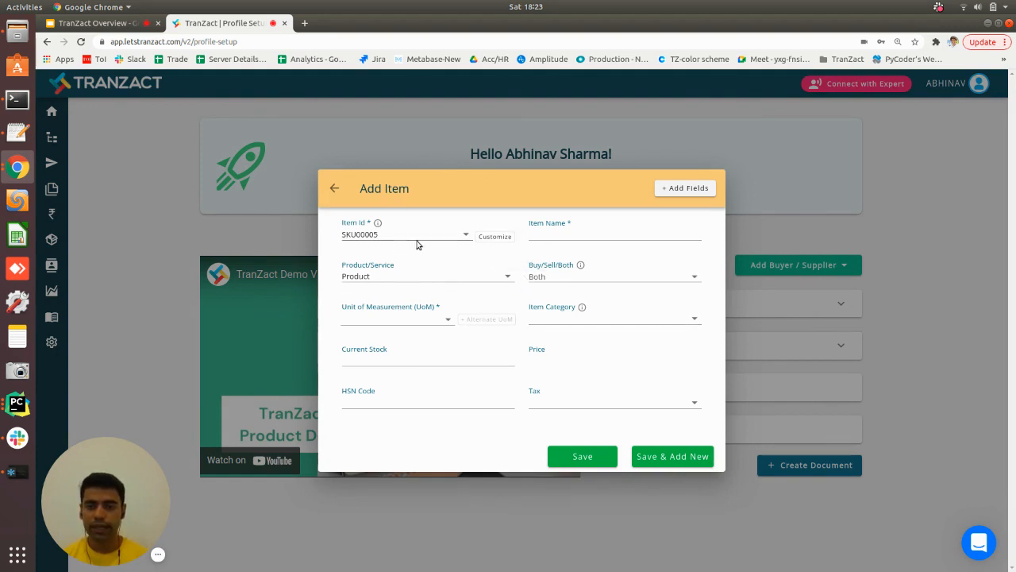
Create item Apple in Kg with current stock 100 and price 200, and save it
{"action": "left_click", "coordinate": [572, 233]}
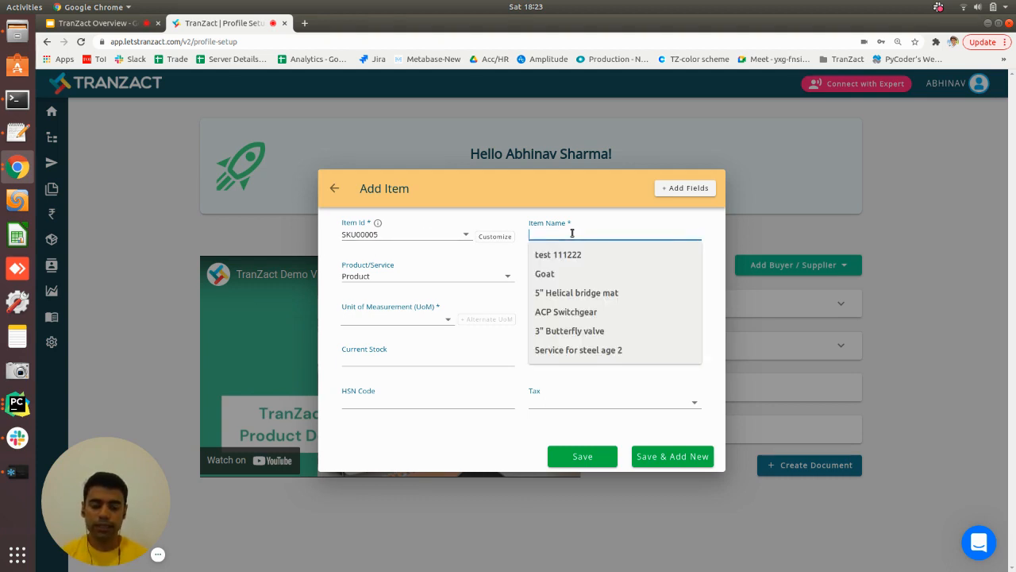
{"action": "type", "text": "Apple"}
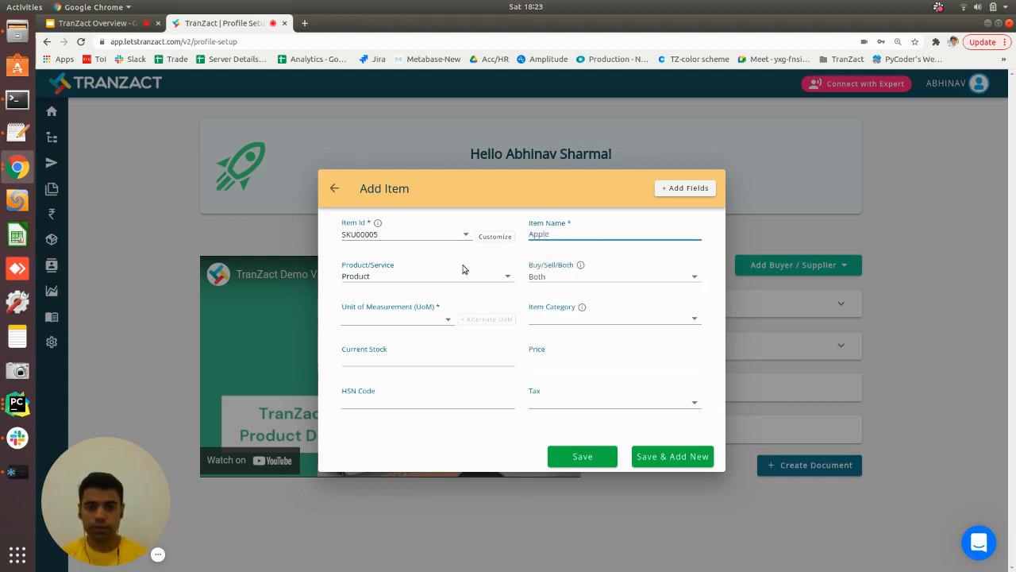
{"action": "left_click", "coordinate": [406, 320]}
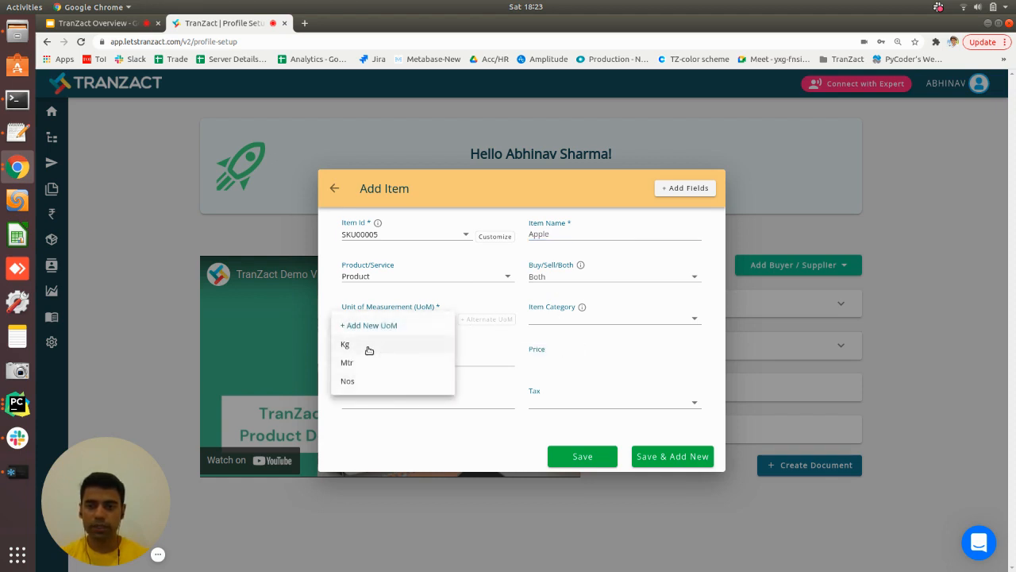
{"action": "left_click", "coordinate": [368, 346]}
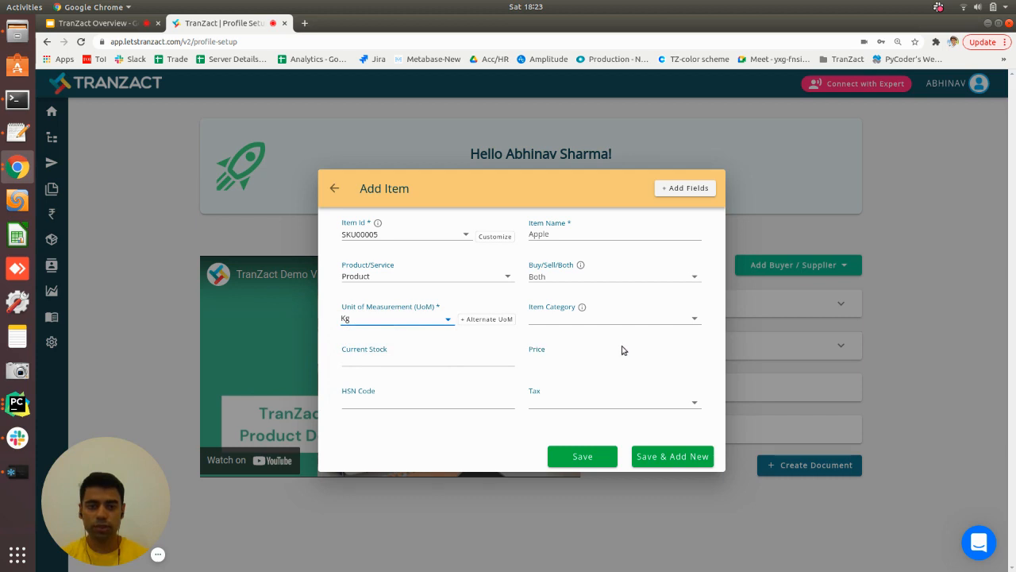
{"action": "left_click", "coordinate": [485, 361]}
{"action": "type", "text": "100"}
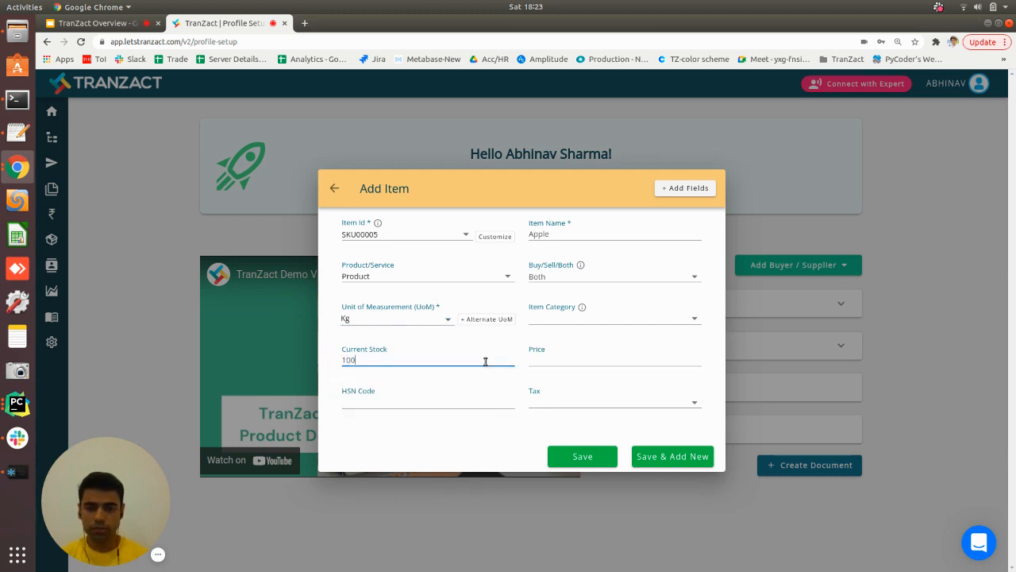
{"action": "left_click", "coordinate": [558, 360]}
{"action": "type", "text": "200"}
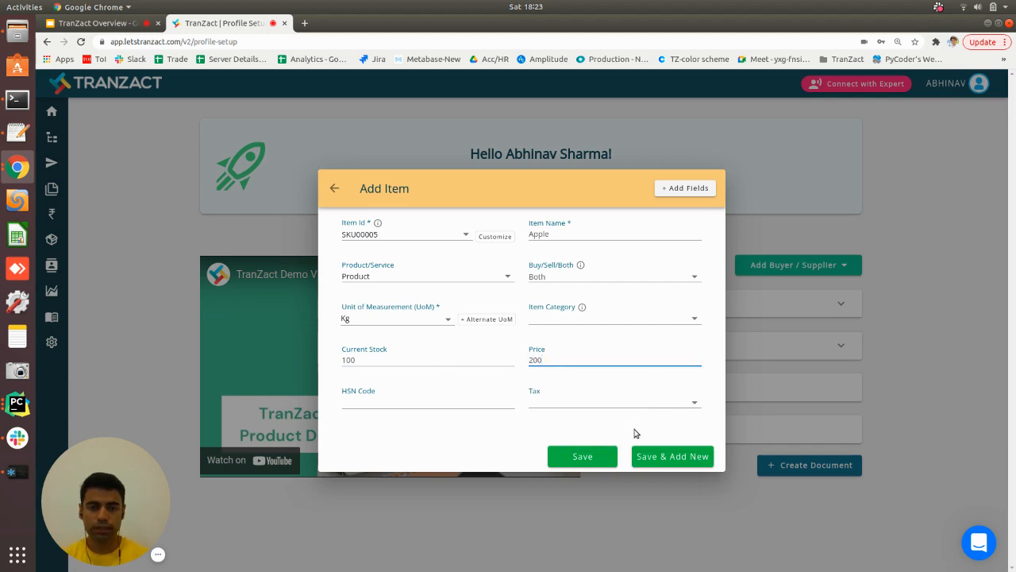
{"action": "left_click", "coordinate": [583, 456]}
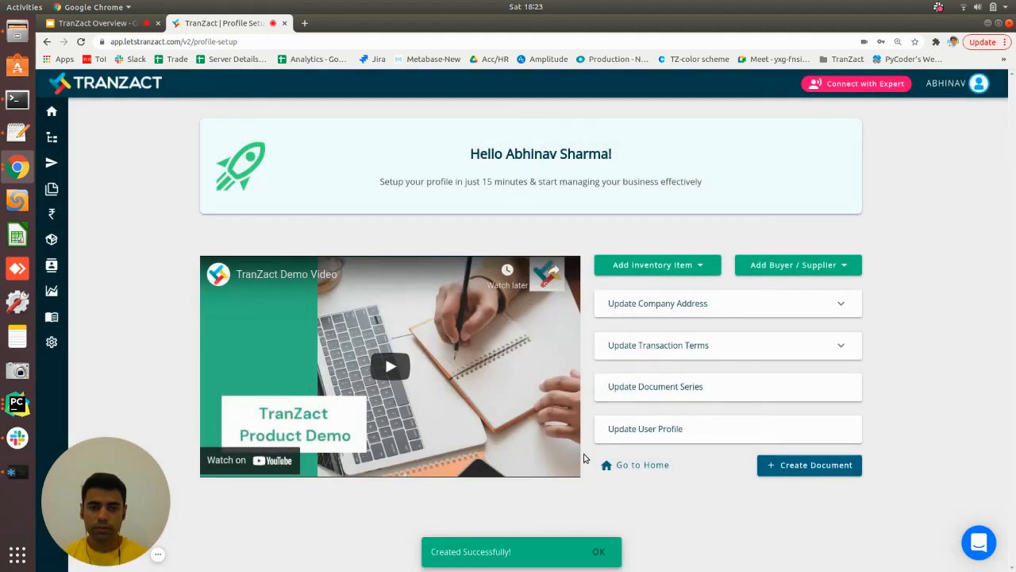
{"action": "left_click", "coordinate": [637, 263]}
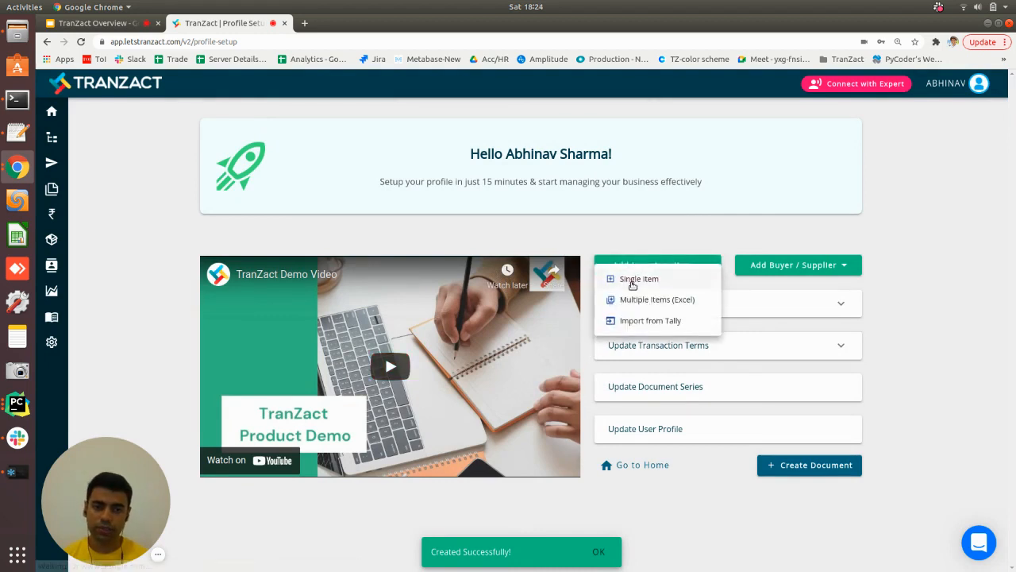
{"action": "left_click", "coordinate": [655, 300]}
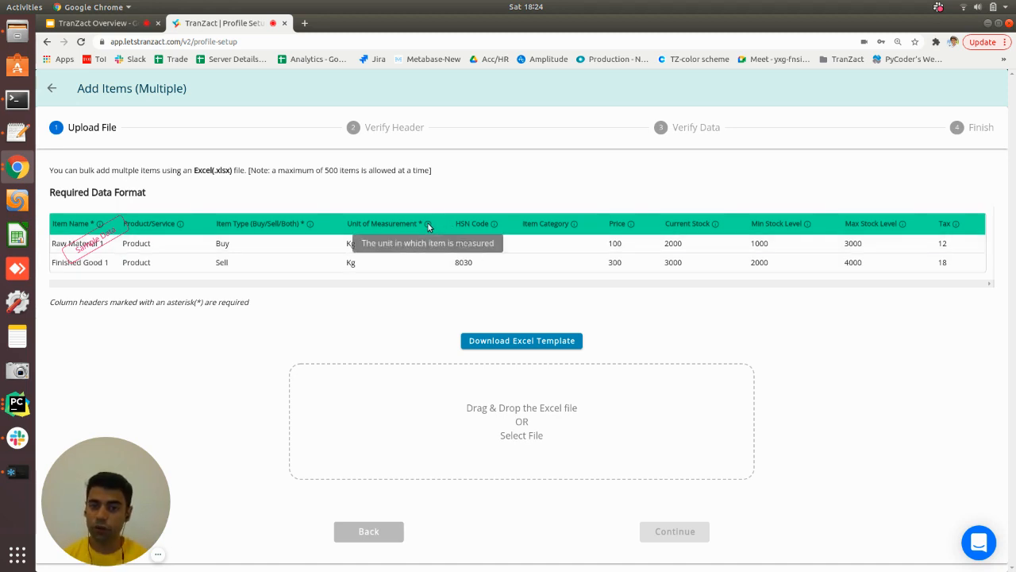
{"action": "mouse_move", "coordinate": [310, 228]}
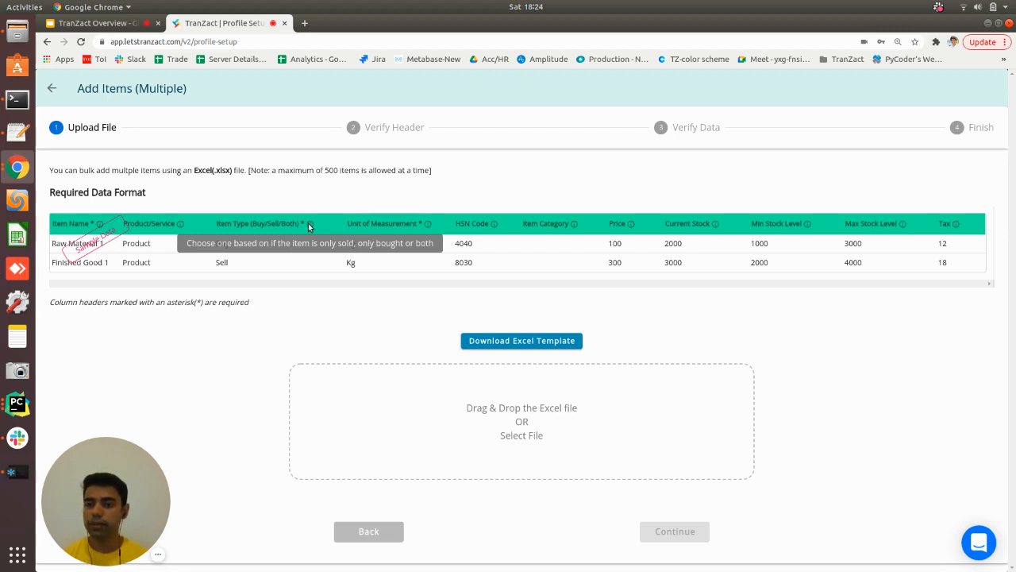
{"action": "mouse_move", "coordinate": [179, 224]}
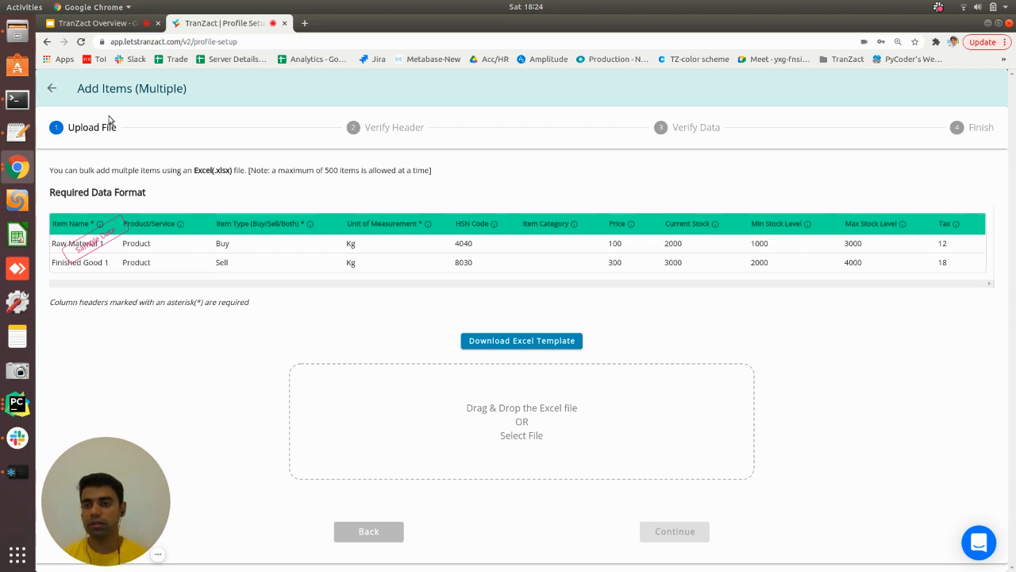
{"action": "left_click", "coordinate": [52, 89]}
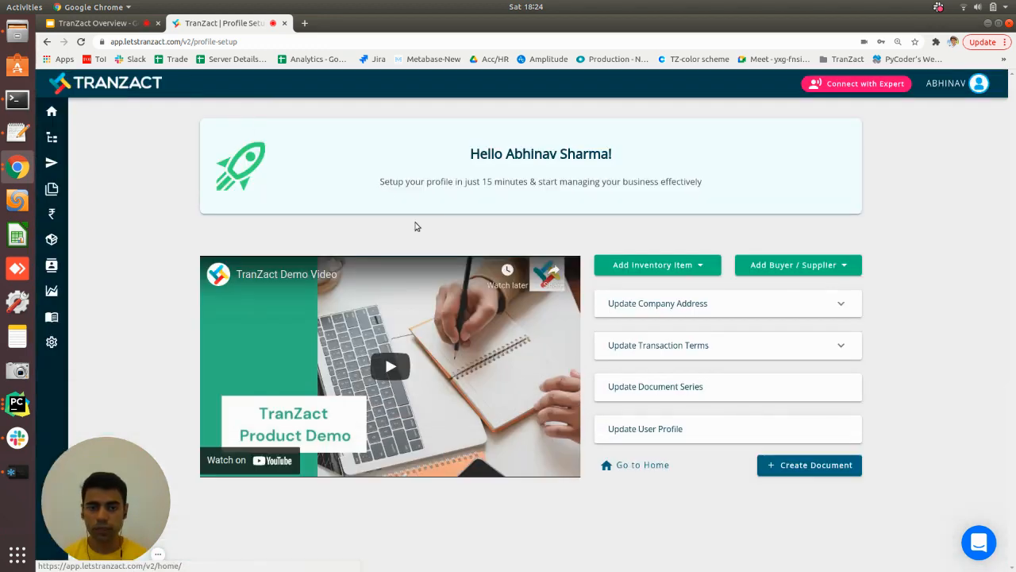
Start a single company entry named Buyer1, close it unsaved, and reopen the Add Buyer / Supplier options
{"action": "left_click", "coordinate": [801, 269]}
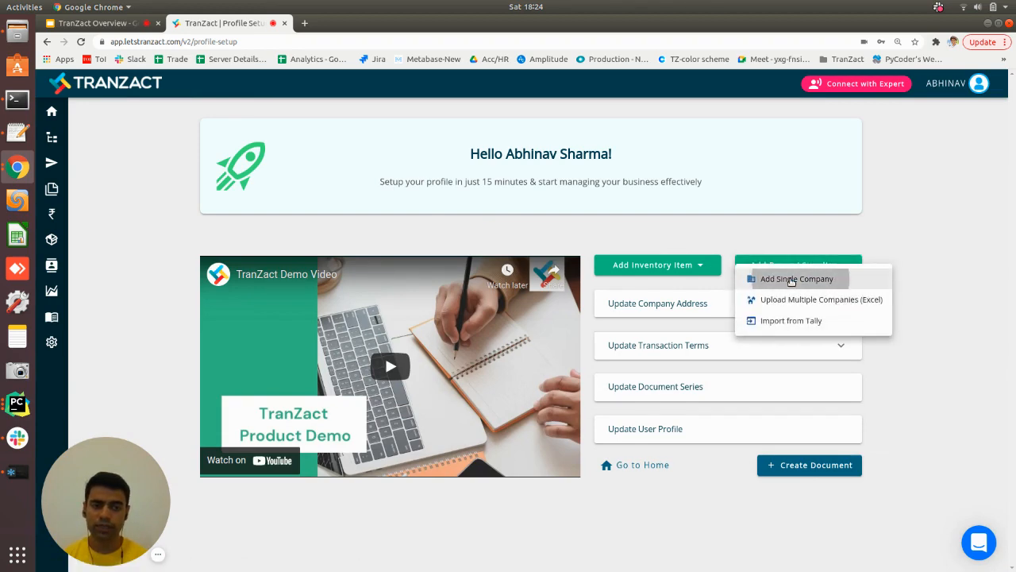
{"action": "left_click", "coordinate": [791, 278]}
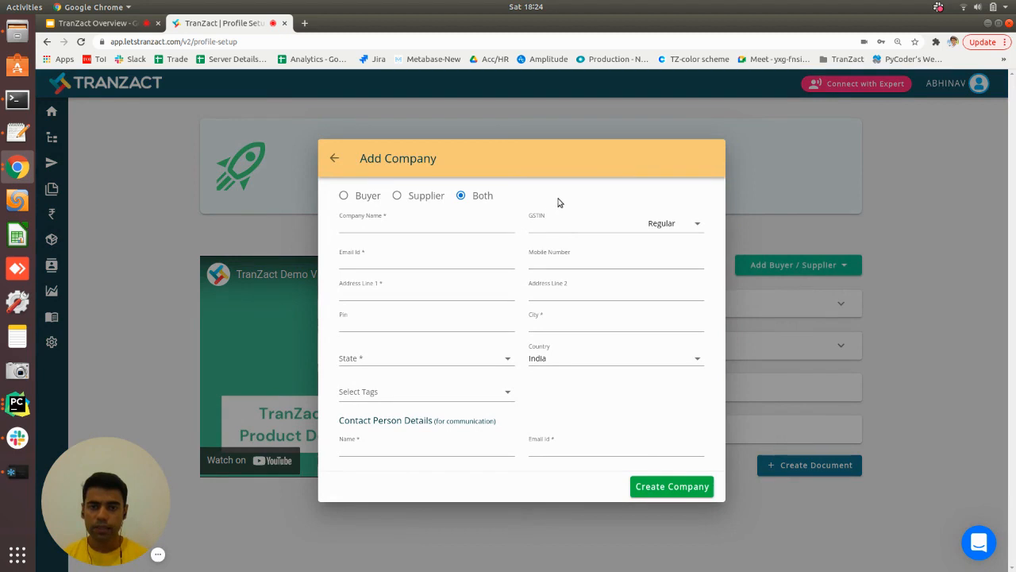
{"action": "left_click", "coordinate": [398, 225]}
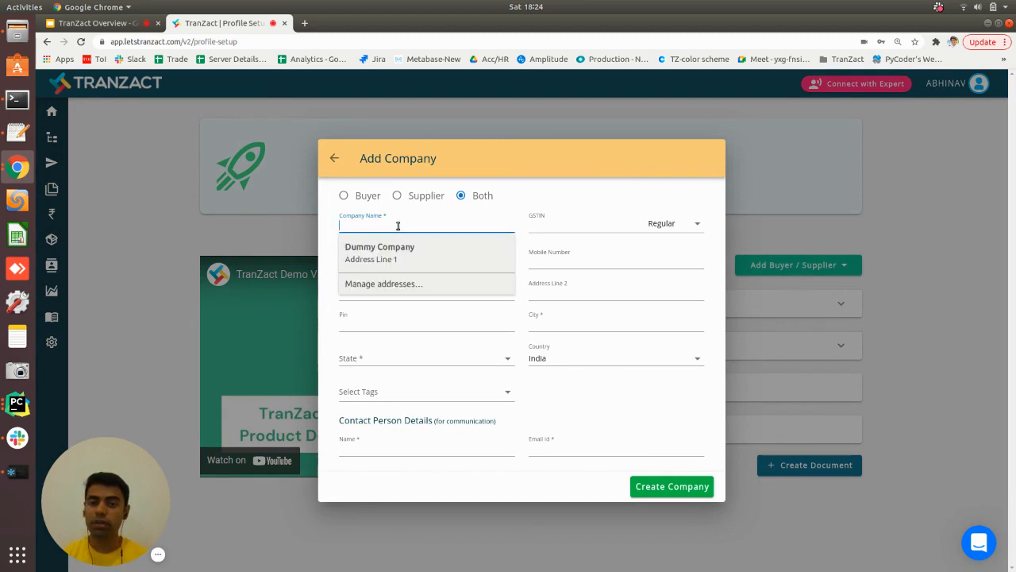
{"action": "type", "text": "R"}
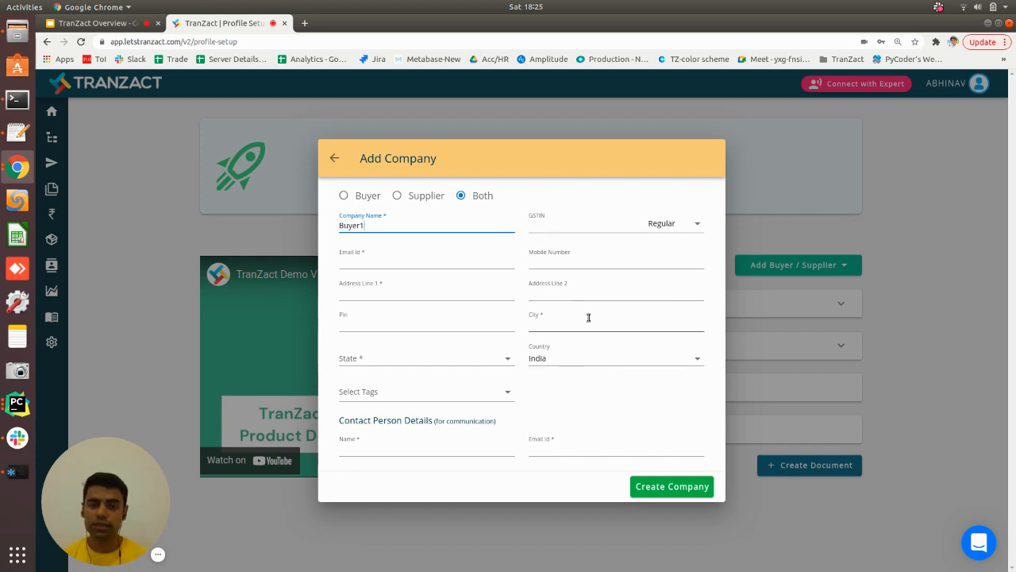
{"action": "left_click", "coordinate": [767, 299]}
{"action": "left_click", "coordinate": [804, 267]}
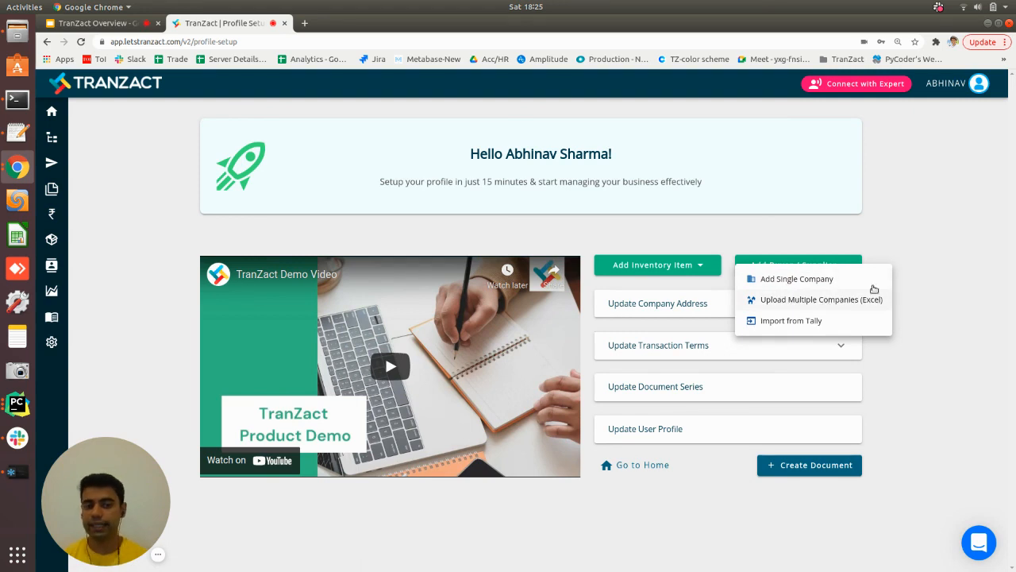
{"action": "left_click", "coordinate": [913, 249]}
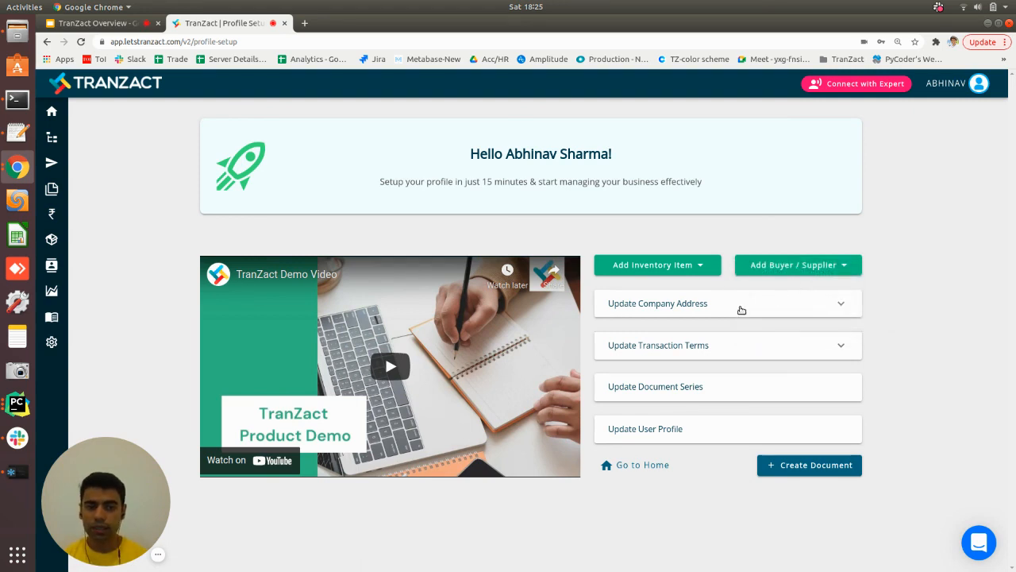
{"action": "left_click", "coordinate": [742, 310]}
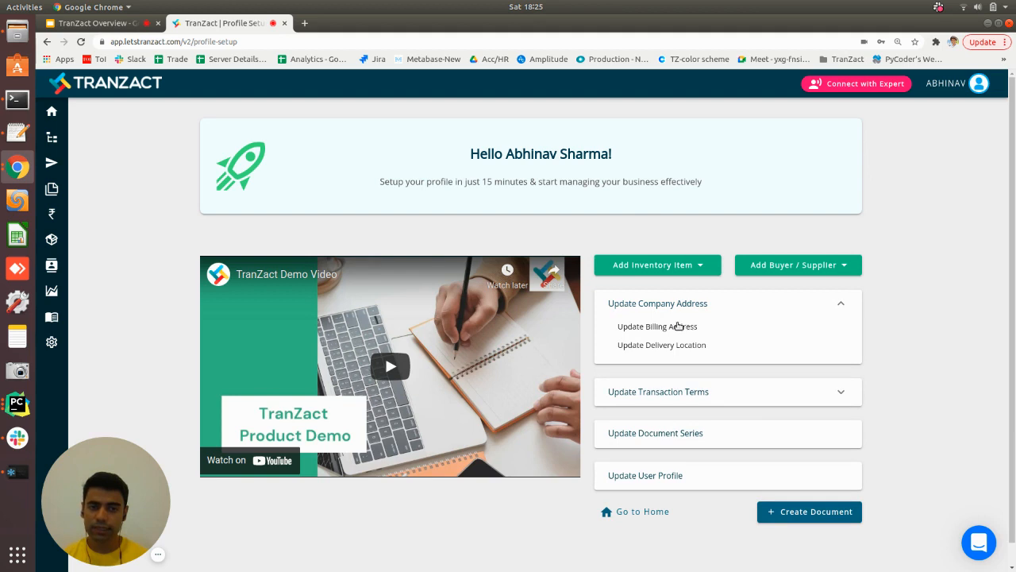
{"action": "left_click", "coordinate": [691, 394]}
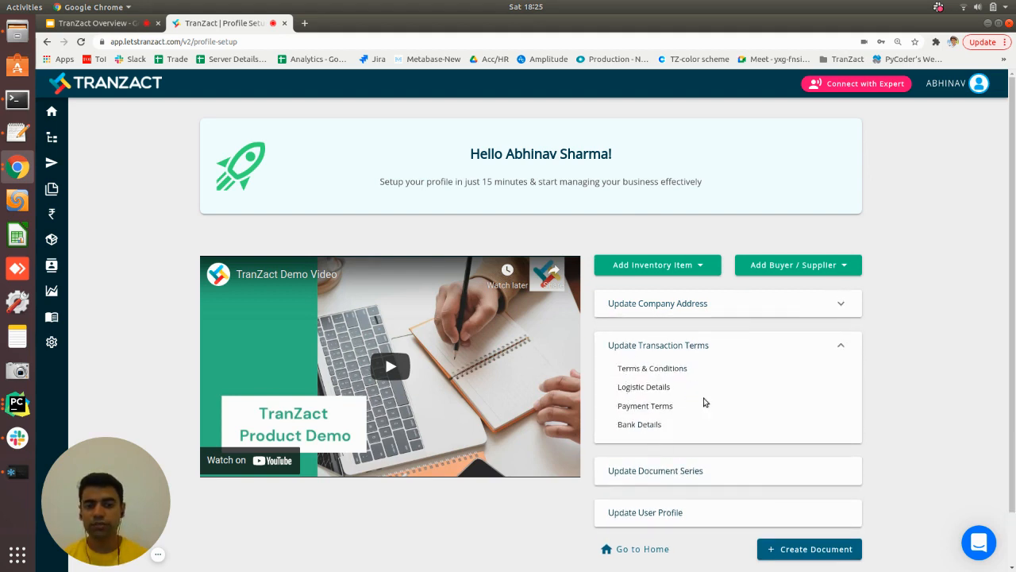
{"action": "left_click", "coordinate": [673, 348]}
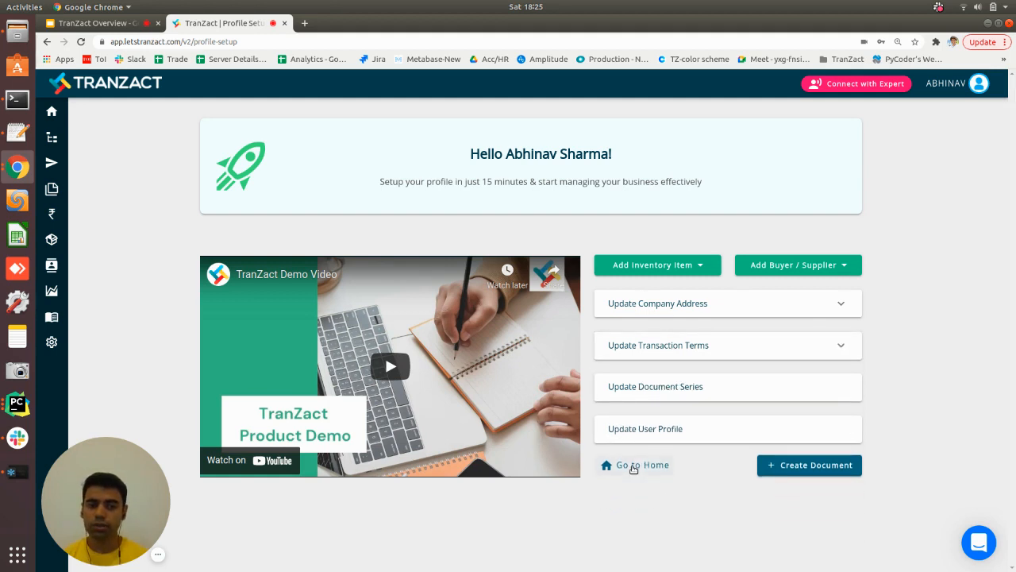
Return to the Home dashboard, open the Add Team Member form, and close it with fields empty
{"action": "left_click", "coordinate": [634, 466]}
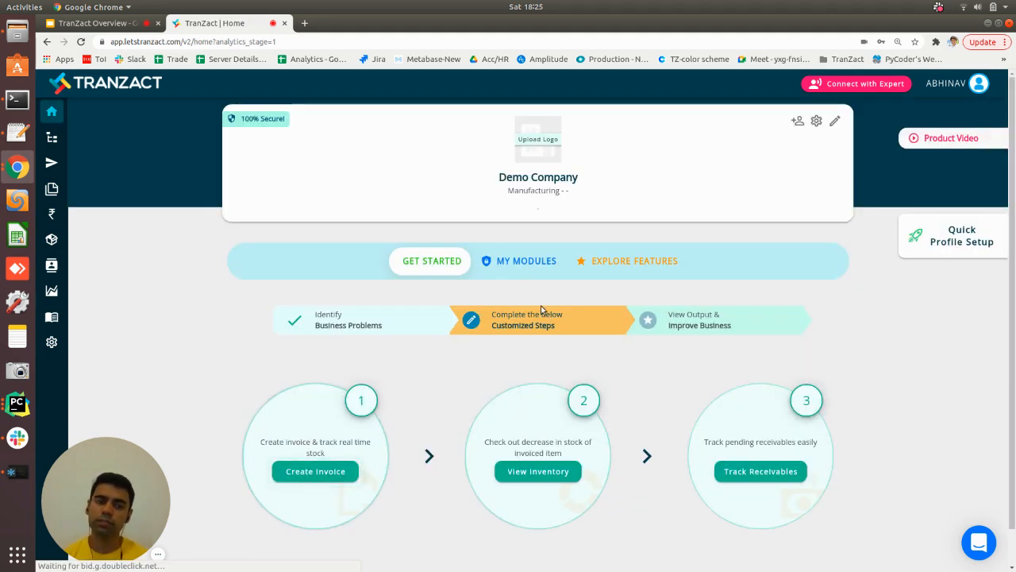
{"action": "mouse_move", "coordinate": [46, 238]}
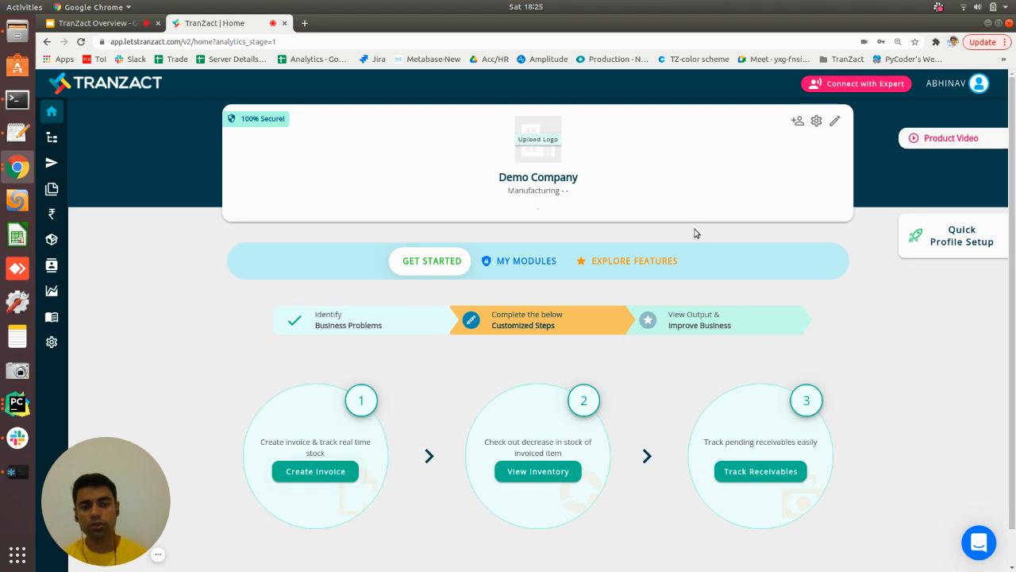
{"action": "left_click", "coordinate": [797, 123]}
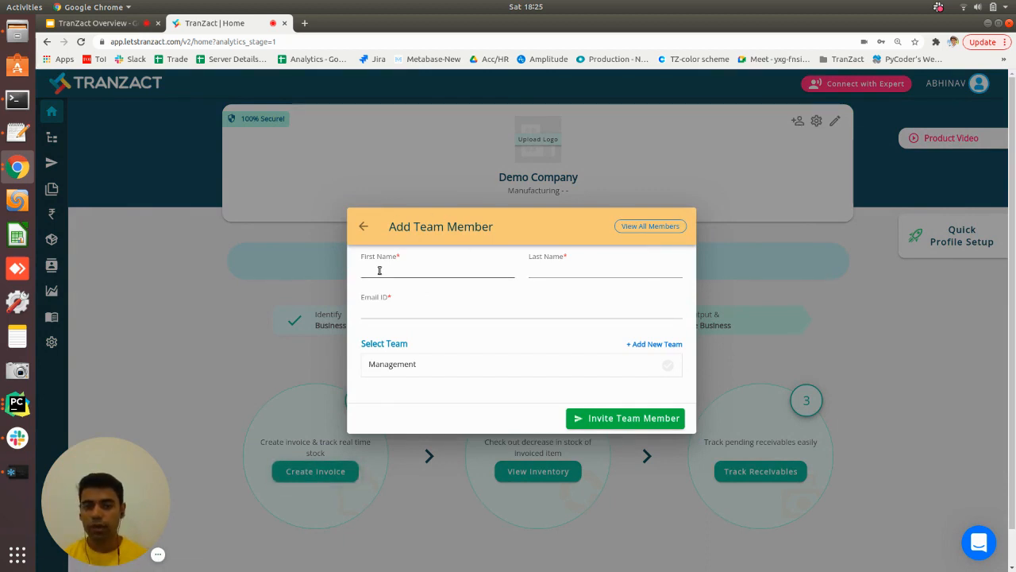
{"action": "left_click", "coordinate": [422, 273]}
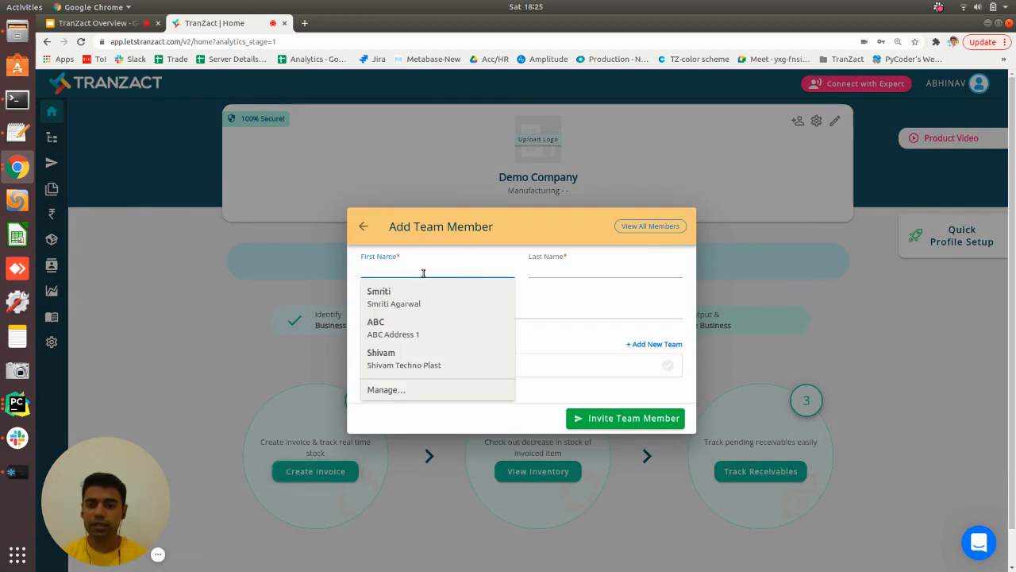
{"action": "left_click", "coordinate": [529, 264]}
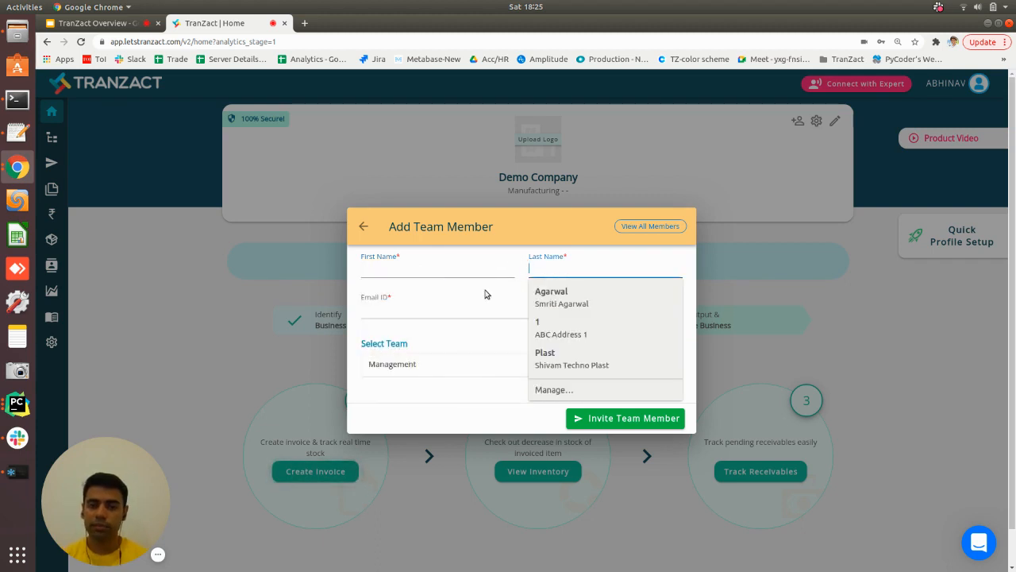
{"action": "left_click", "coordinate": [458, 243]}
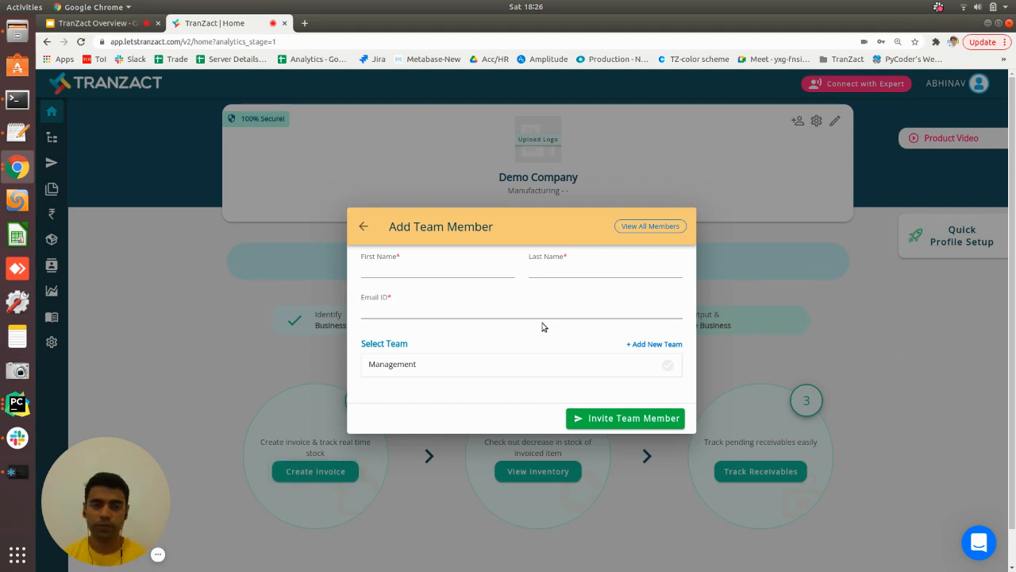
{"action": "left_click", "coordinate": [709, 293]}
Open Settings, dismiss the Get Started checklist, and view the empty Bank Details list
{"action": "mouse_move", "coordinate": [62, 292]}
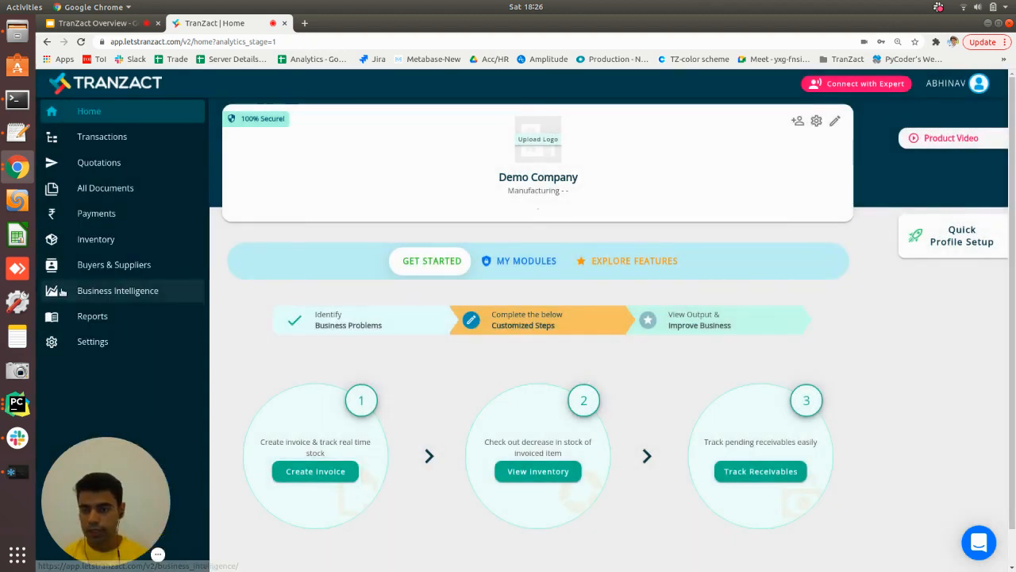
{"action": "left_click", "coordinate": [89, 342]}
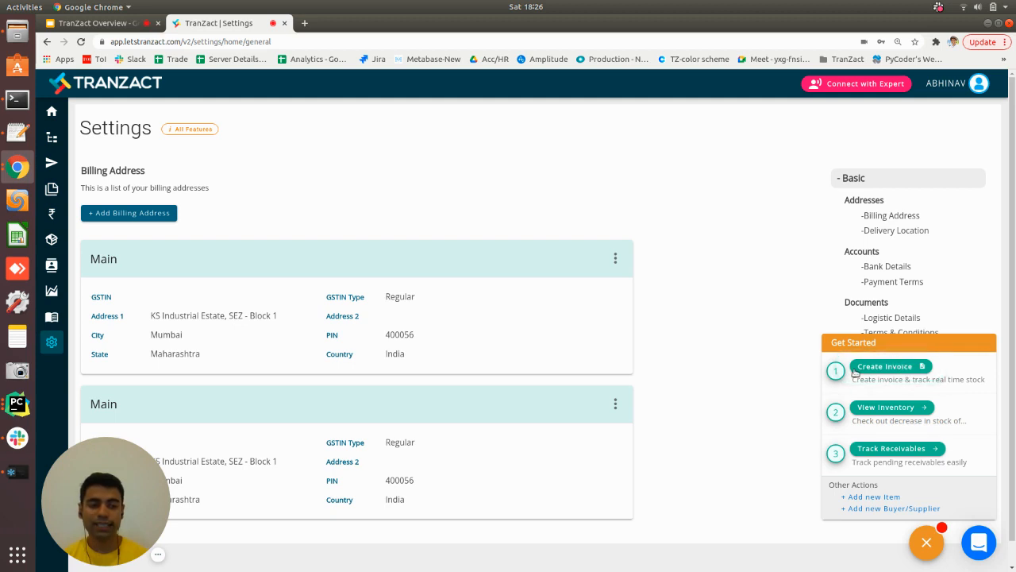
{"action": "left_click", "coordinate": [927, 543]}
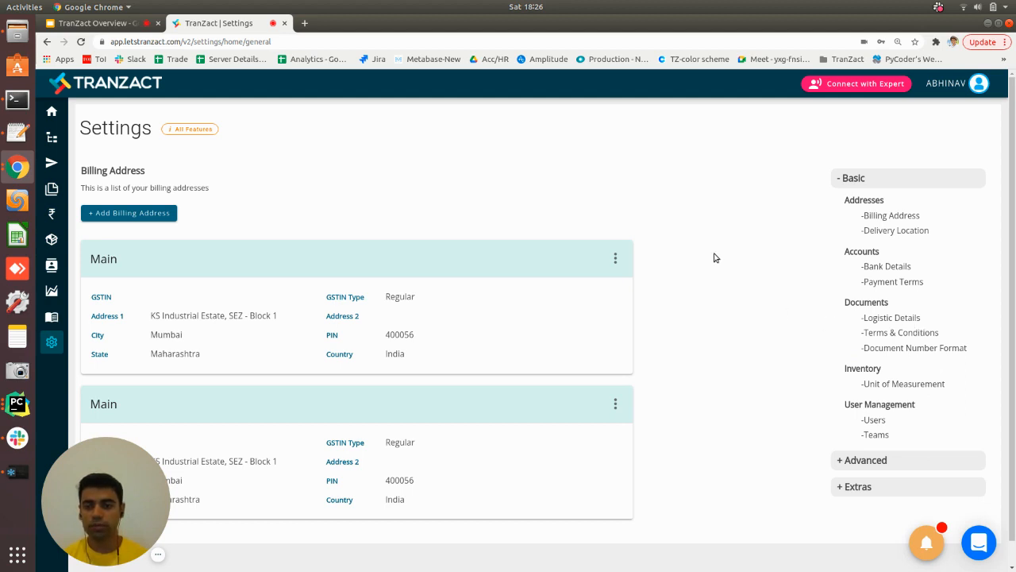
{"action": "scroll", "coordinate": [714, 257], "scroll_direction": "down", "scroll_amount": 1}
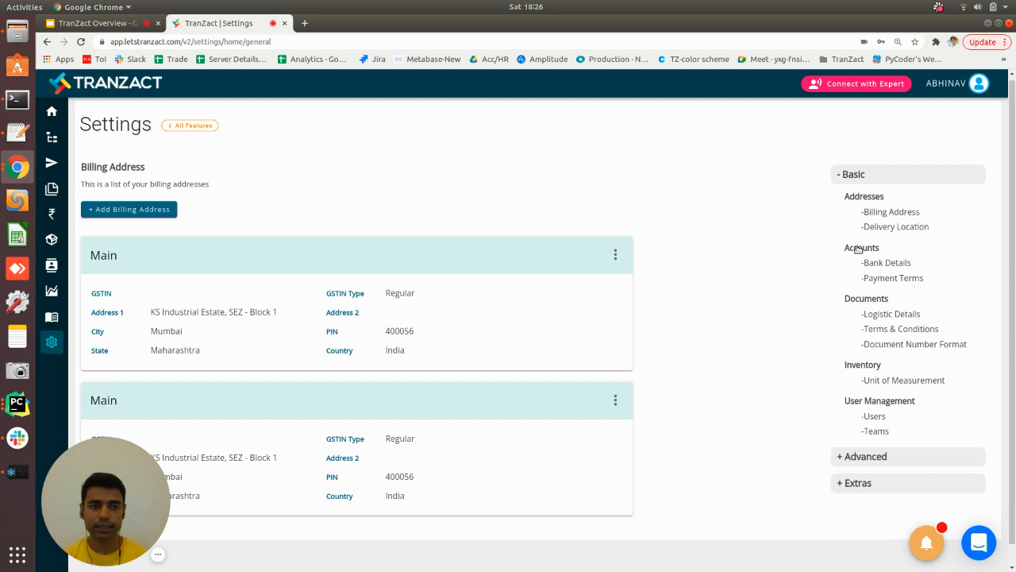
{"action": "left_click", "coordinate": [884, 263]}
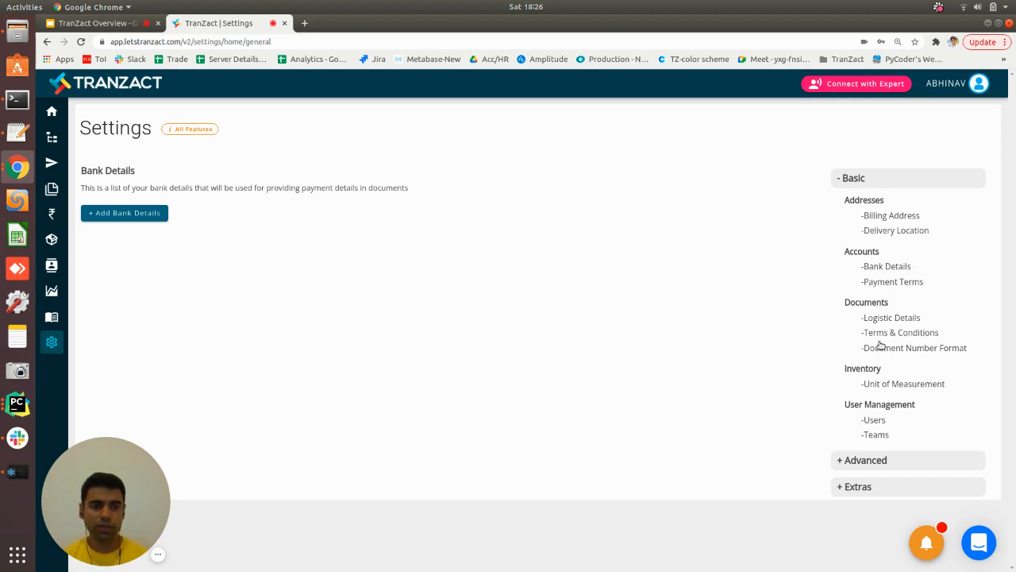
Expand the Advanced settings categories, then open the booking page for a TranZact expert session
{"action": "left_click", "coordinate": [872, 460]}
{"action": "scroll", "coordinate": [869, 456], "scroll_direction": "down", "scroll_amount": 5}
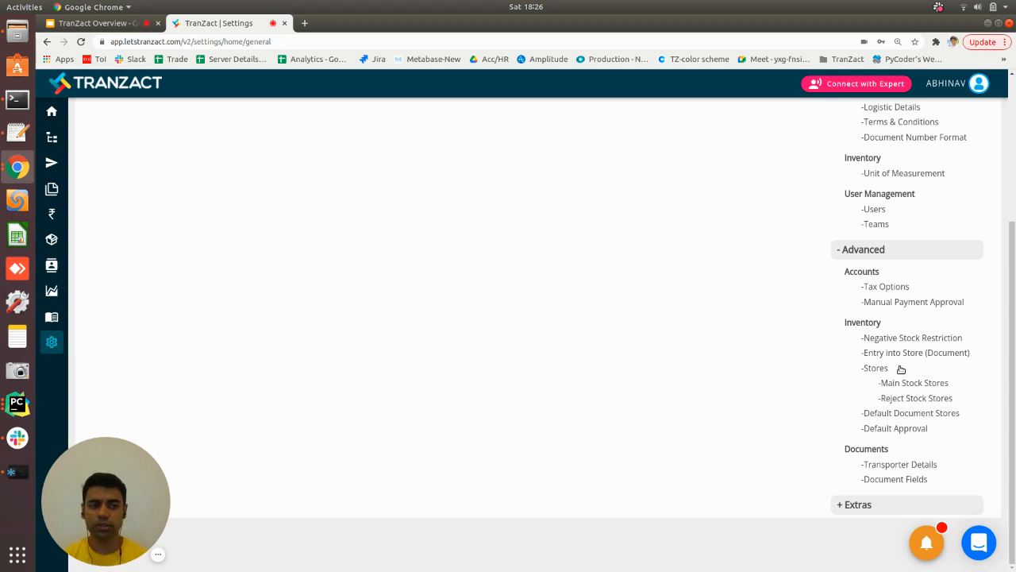
{"action": "scroll", "coordinate": [901, 369], "scroll_direction": "up", "scroll_amount": 5}
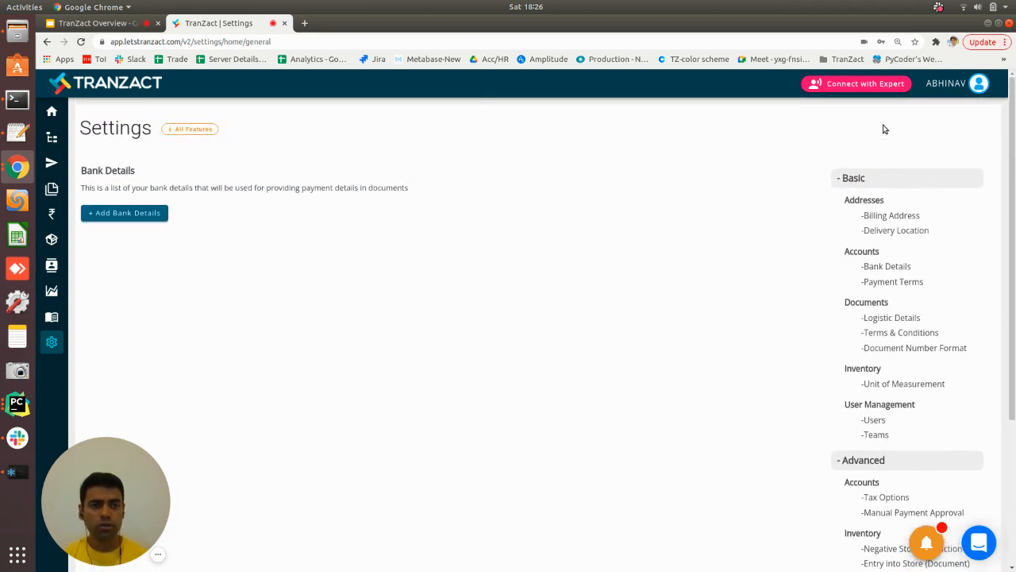
{"action": "left_click", "coordinate": [841, 82]}
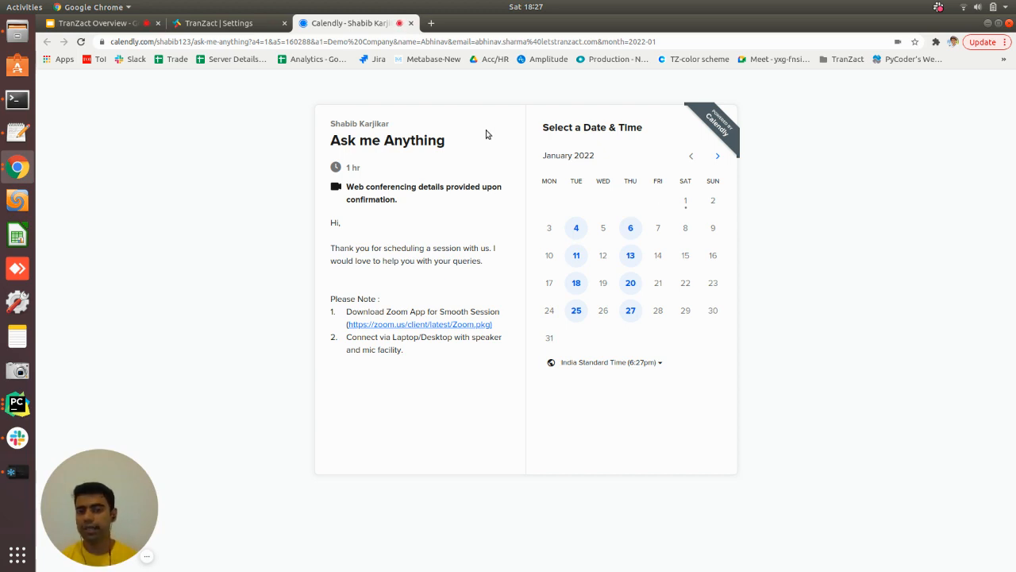
Close the Calendly 'Ask me Anything' booking tab to return to Bank Details
{"action": "left_click", "coordinate": [410, 24]}
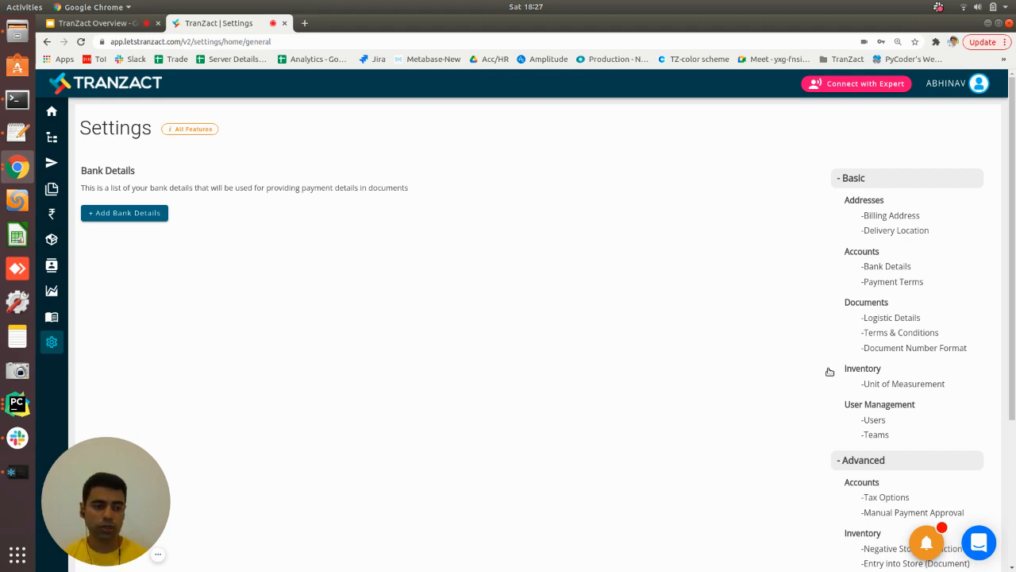
Open the TranZact support chat panel and close it again
{"action": "left_click", "coordinate": [981, 542]}
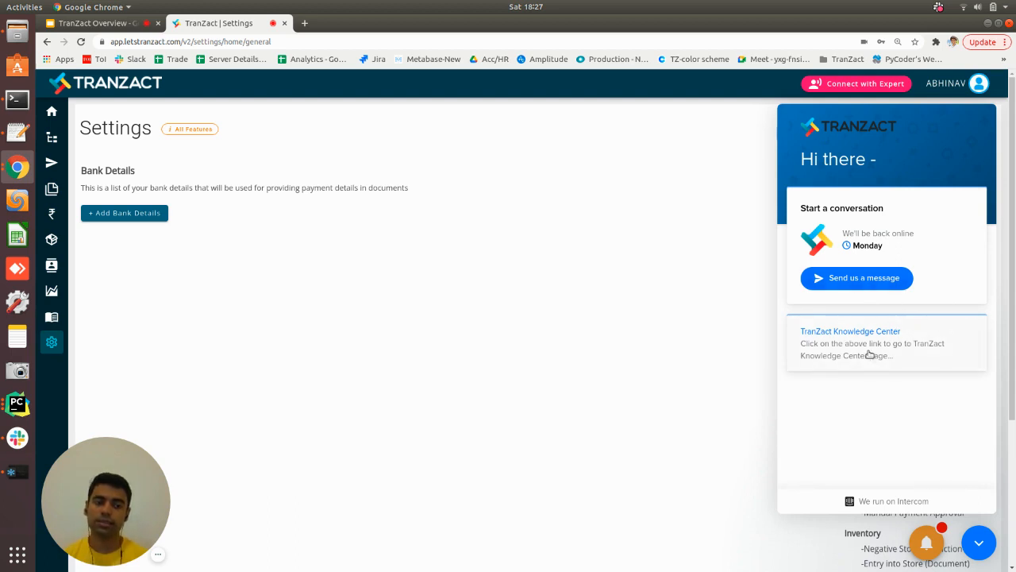
{"action": "left_click", "coordinate": [979, 542]}
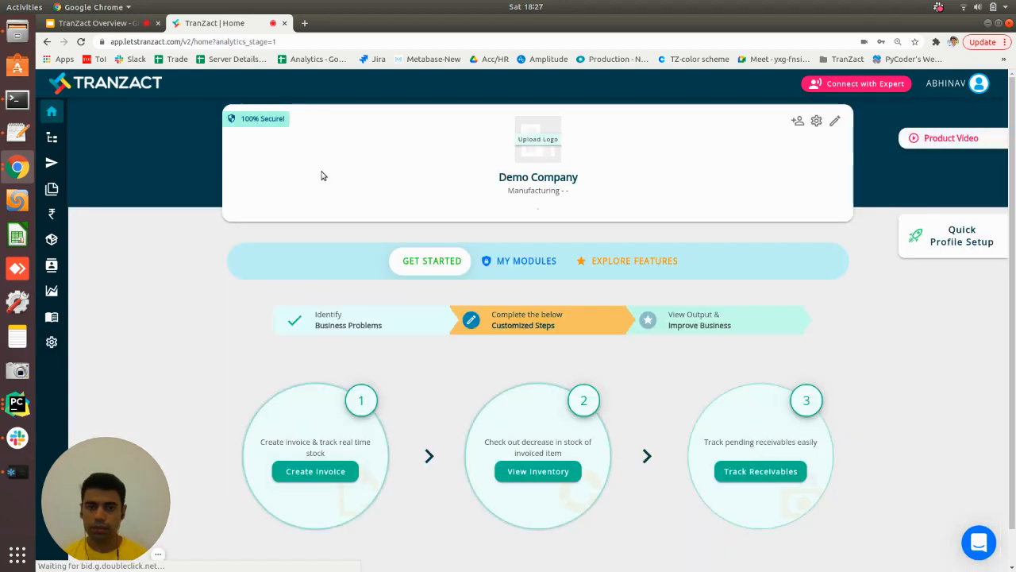